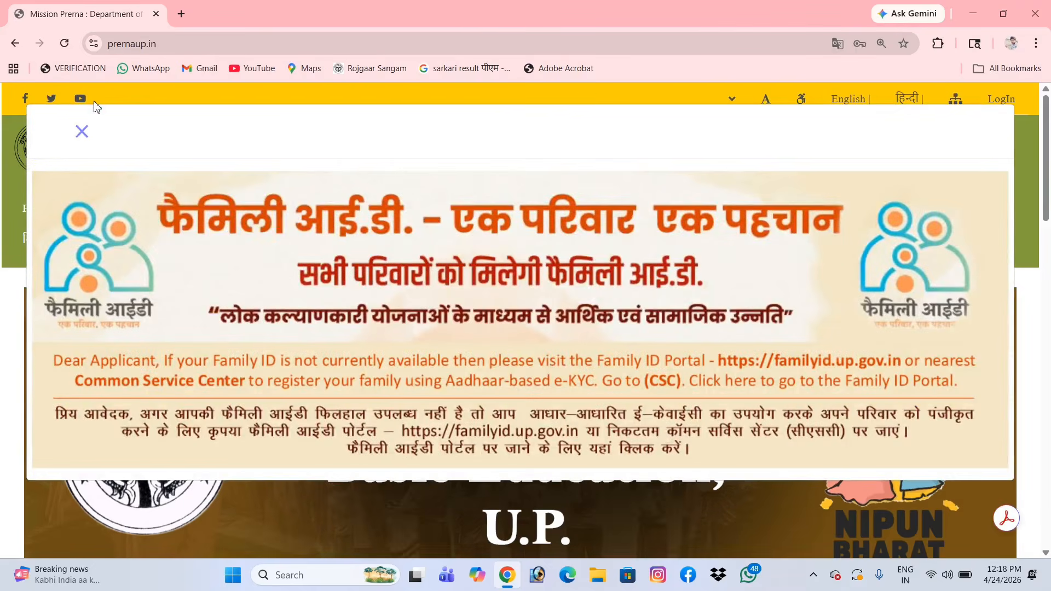
- Dismiss the Family ID notice and sign in to the teacher bank data portal for New Registration 2026-27 using the registered mobile number and OTP
left_click(81, 132)
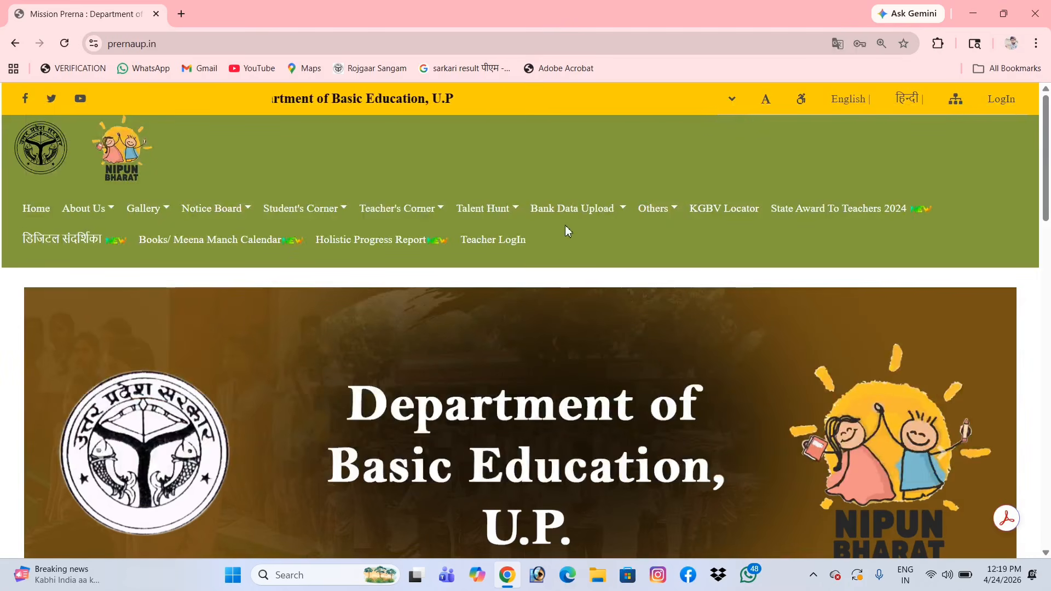
left_click(574, 213)
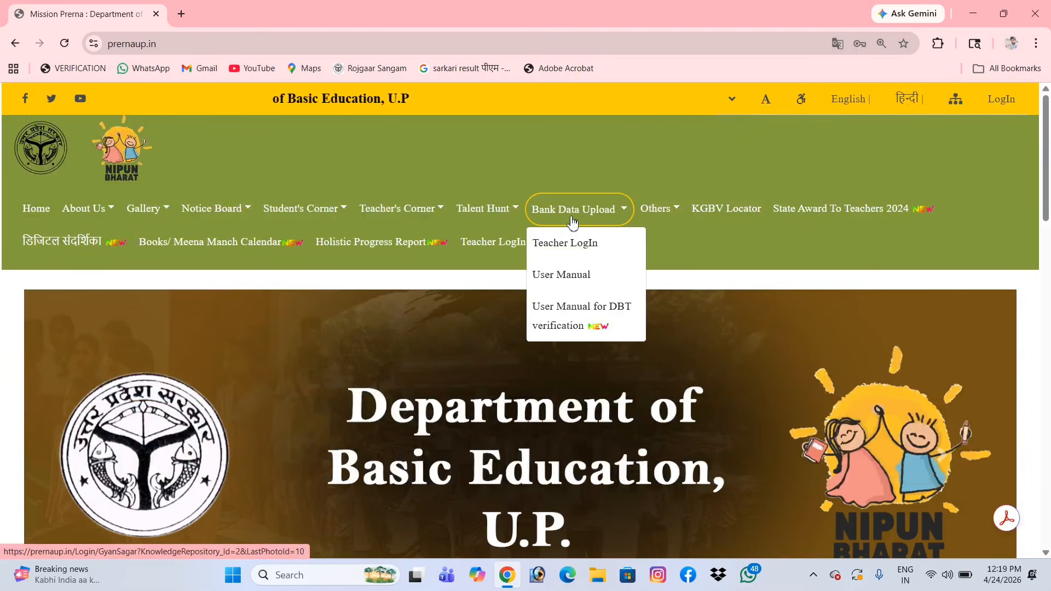
left_click(583, 248)
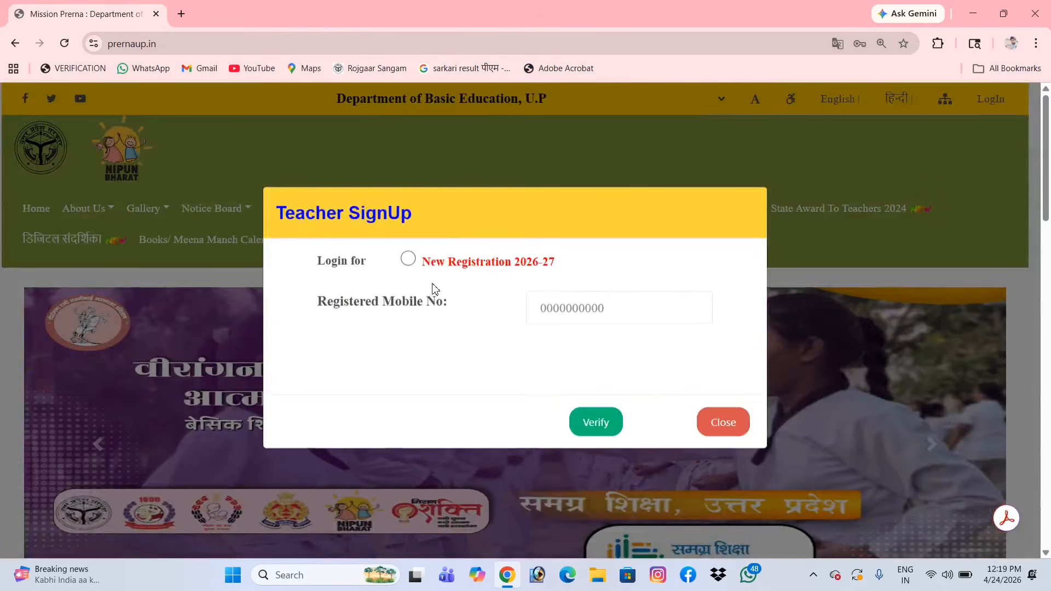
left_click(408, 260)
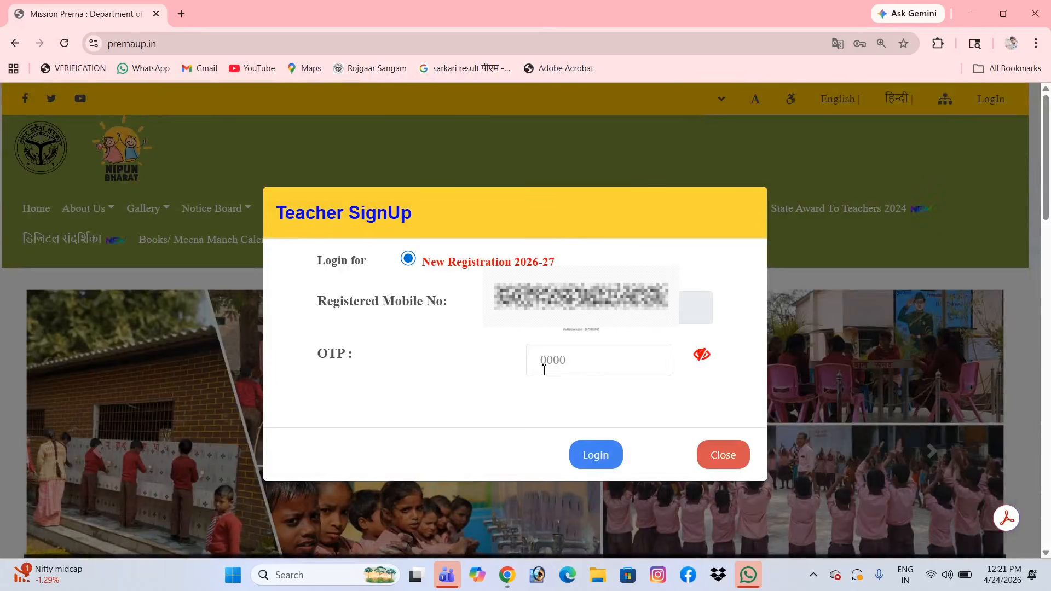
left_click(545, 367)
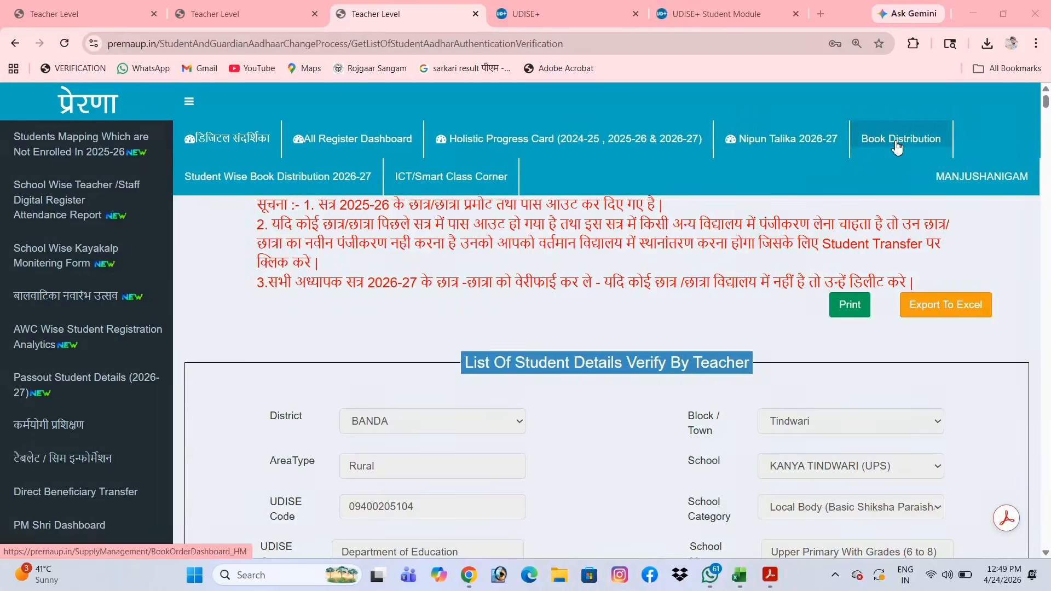
- Open the Class 6 book receiving page for session 2026-27 from Book Distribution
left_click(897, 143)
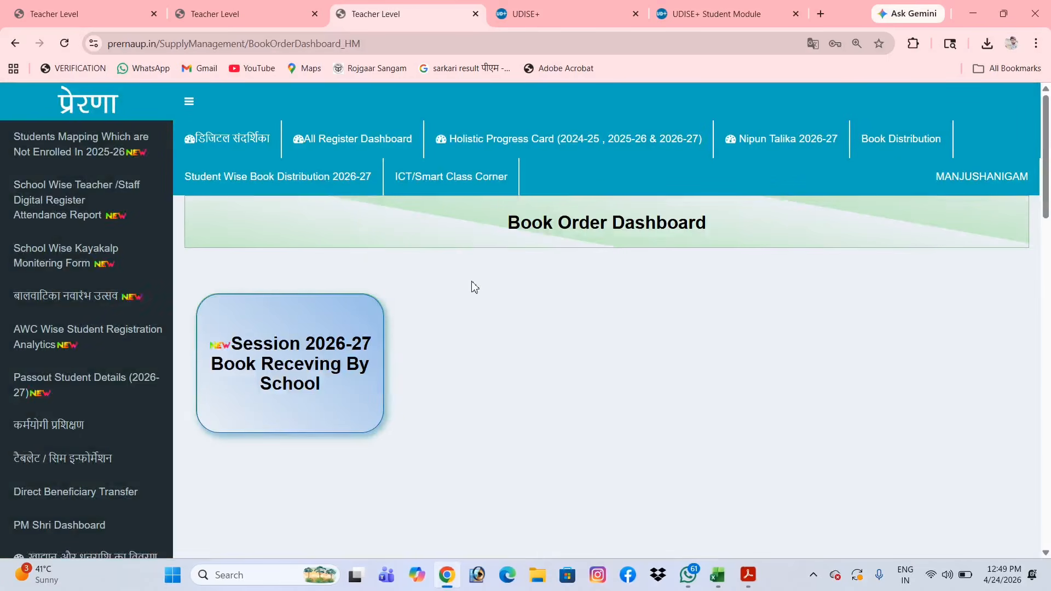
left_click(282, 362)
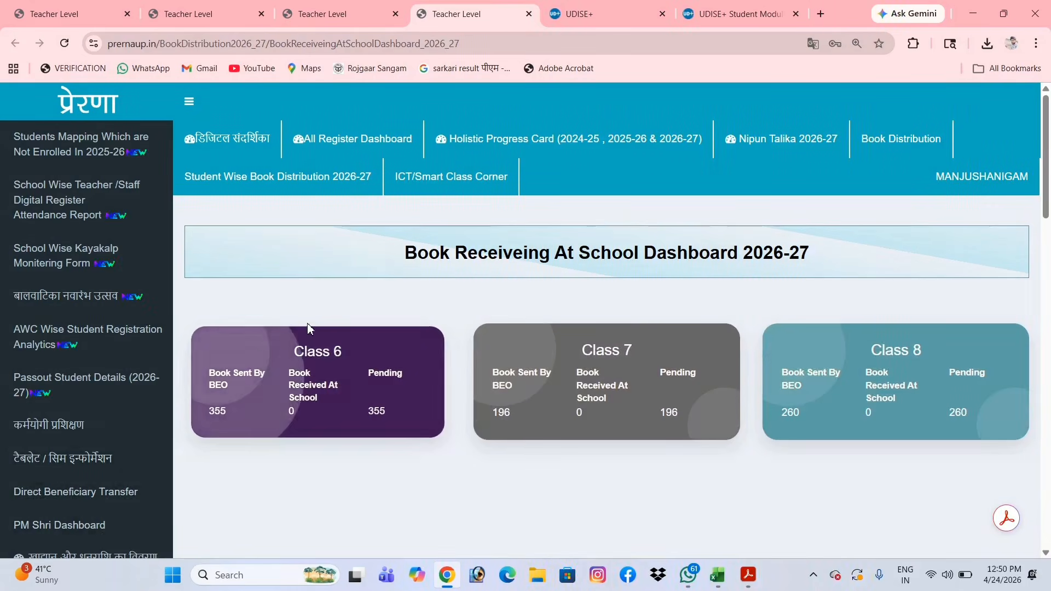
left_click(330, 357)
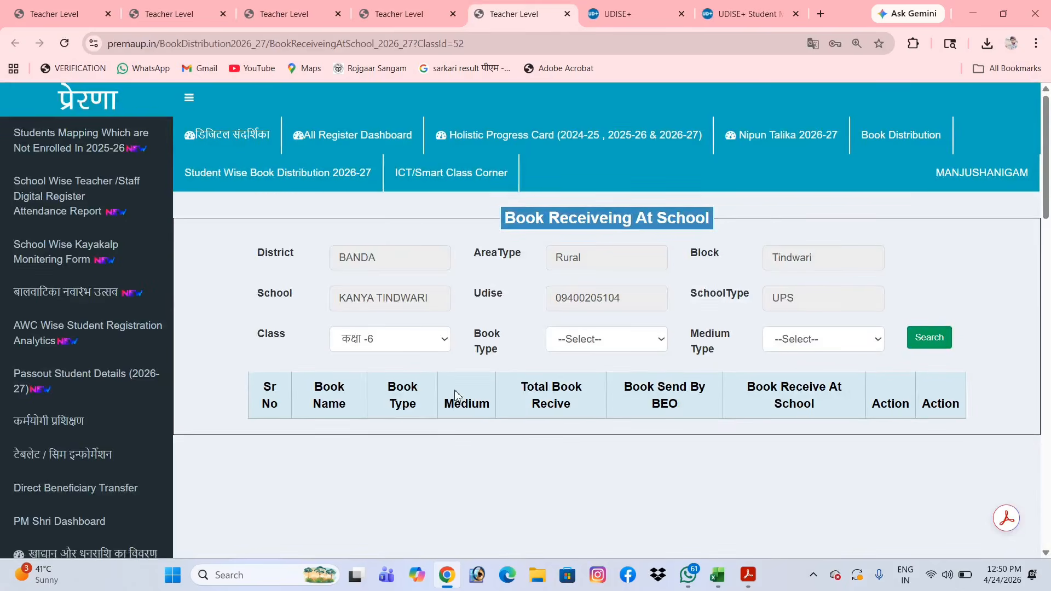
- Search the books for कक्षा -6 with book type TextBook and Hindi Medium
scroll(397, 362, "down", 1)
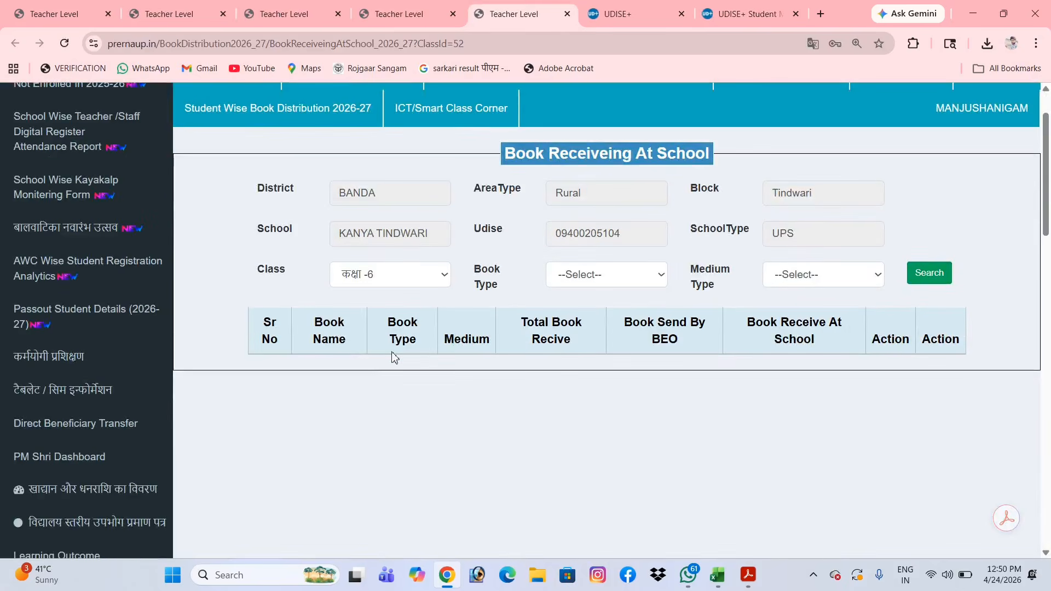
left_click(359, 277)
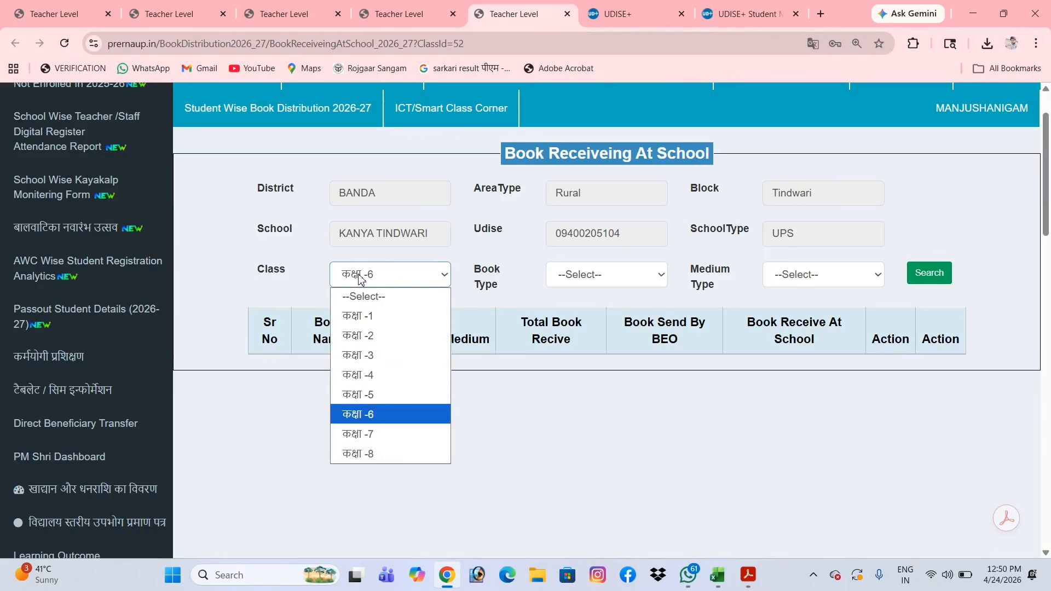
left_click(359, 277)
left_click(585, 275)
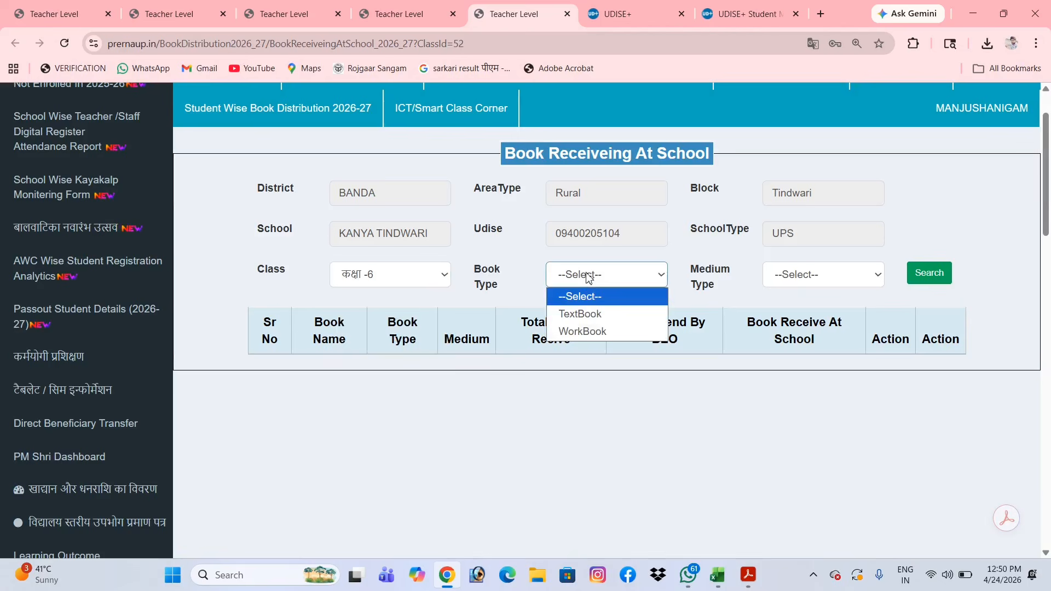
left_click(582, 316)
left_click(793, 278)
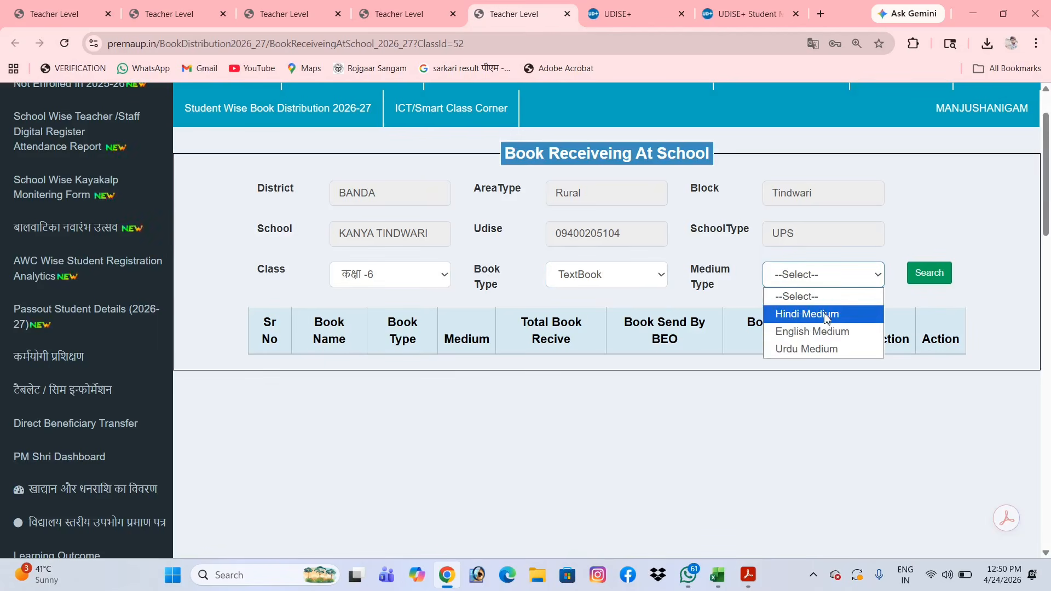
left_click(788, 315)
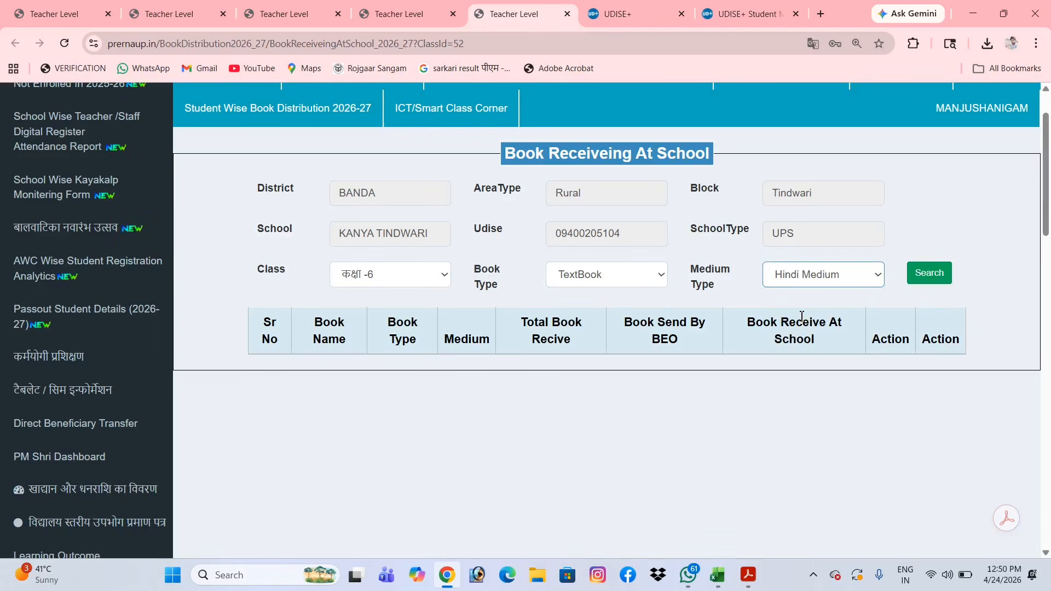
left_click(924, 278)
- Enter 40 received copies for अक्षरा .6 and save the entry
scroll(744, 370, "down", 1)
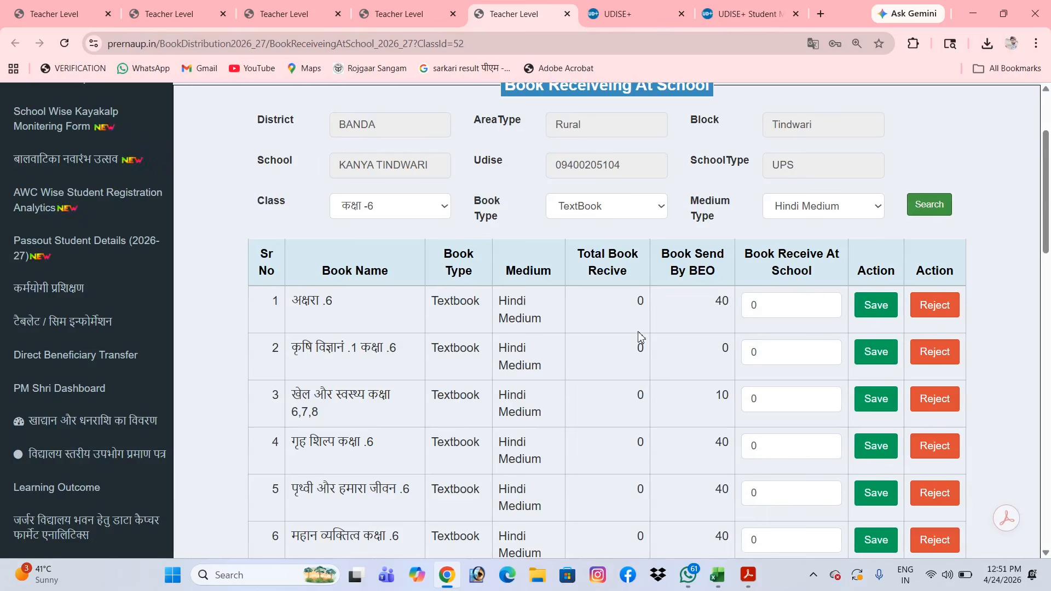
scroll(695, 306, "down", 1)
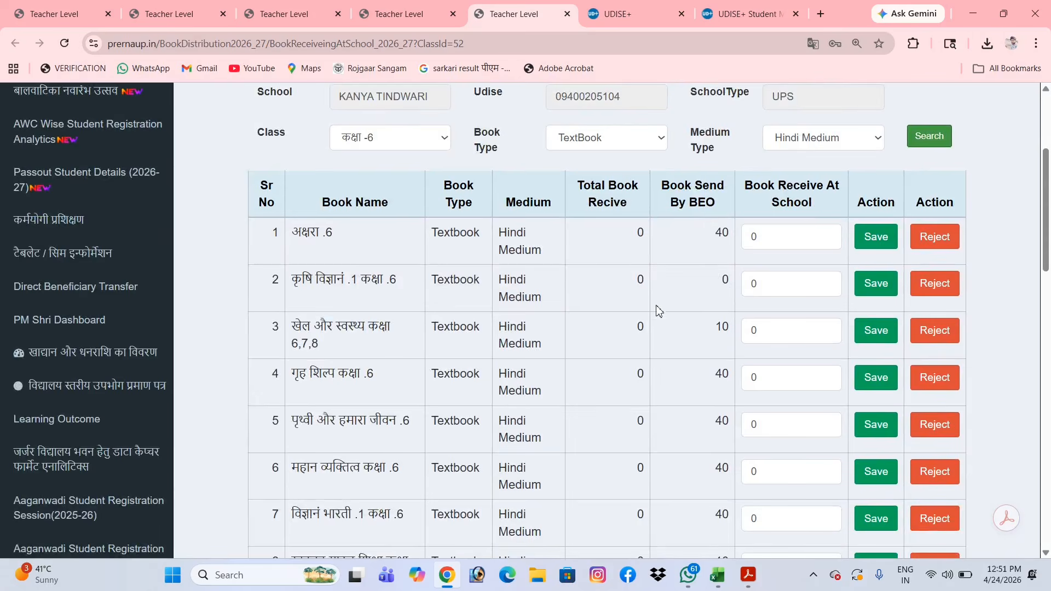
left_click(767, 241)
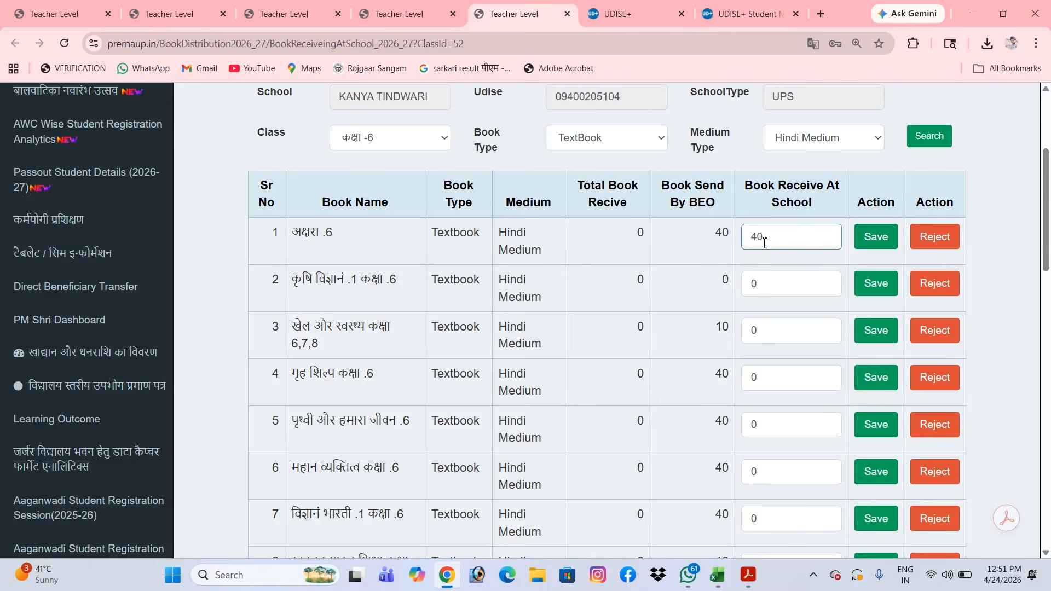
left_click(877, 240)
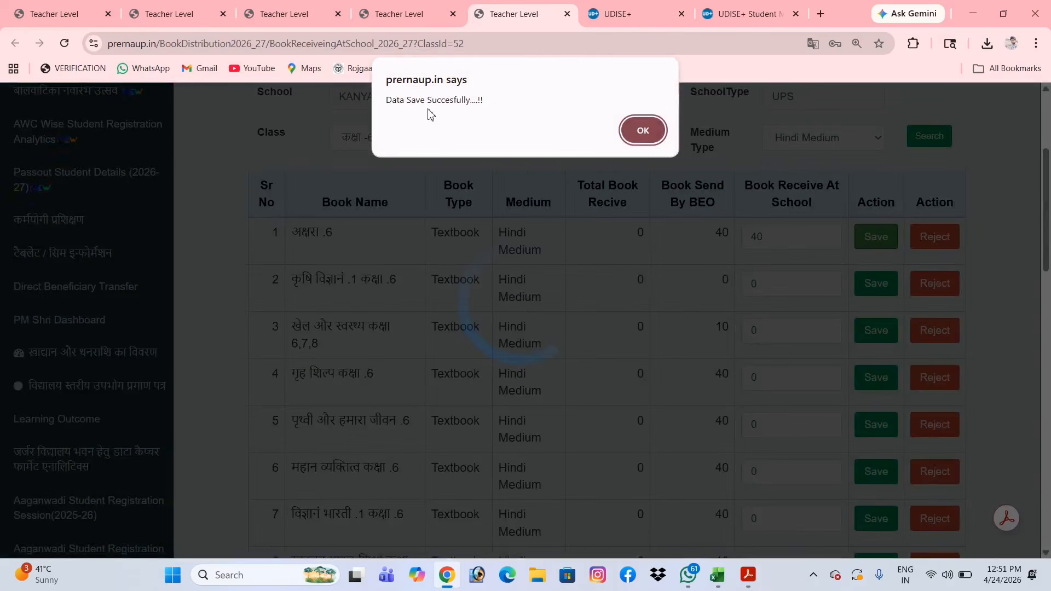
left_click(641, 131)
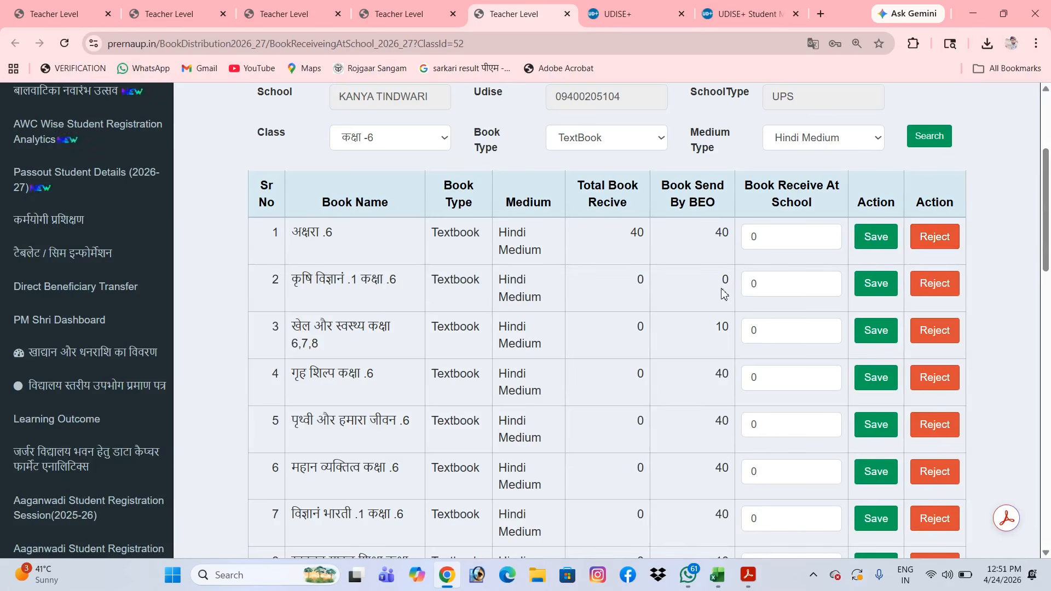
- Try to save 1 received copy for कृषि विज्ञानं .1 कक्षा .6
left_click(767, 286)
type("1")
left_click(876, 284)
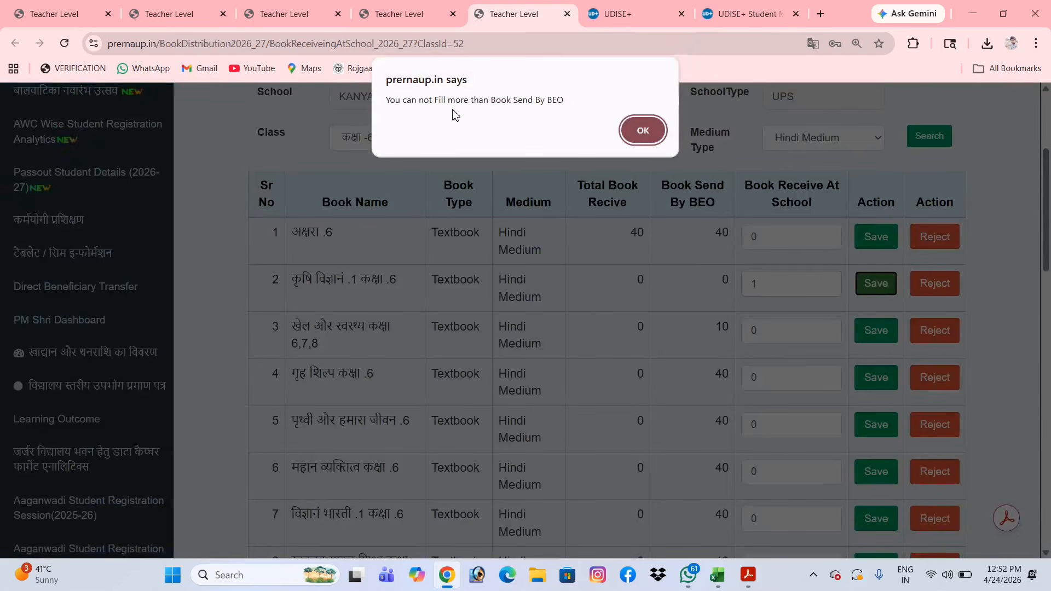
left_click(644, 131)
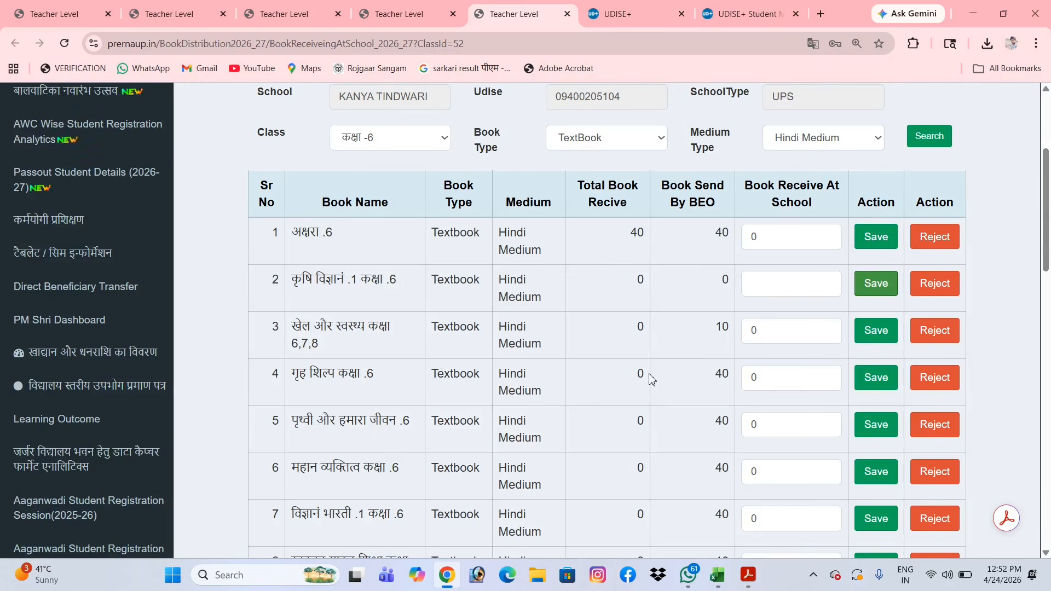
- Save 10 received copies for खेल और स्वस्थ्य कक्षा 6,7,8 and 40 for गृह शिल्प कक्षा .6
left_click(771, 337)
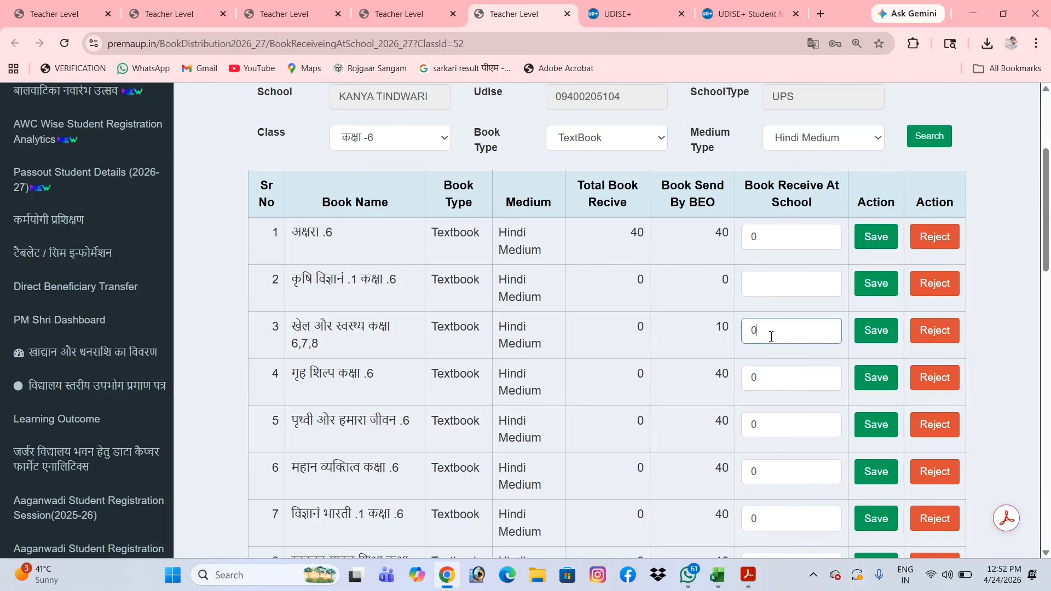
left_click(875, 332)
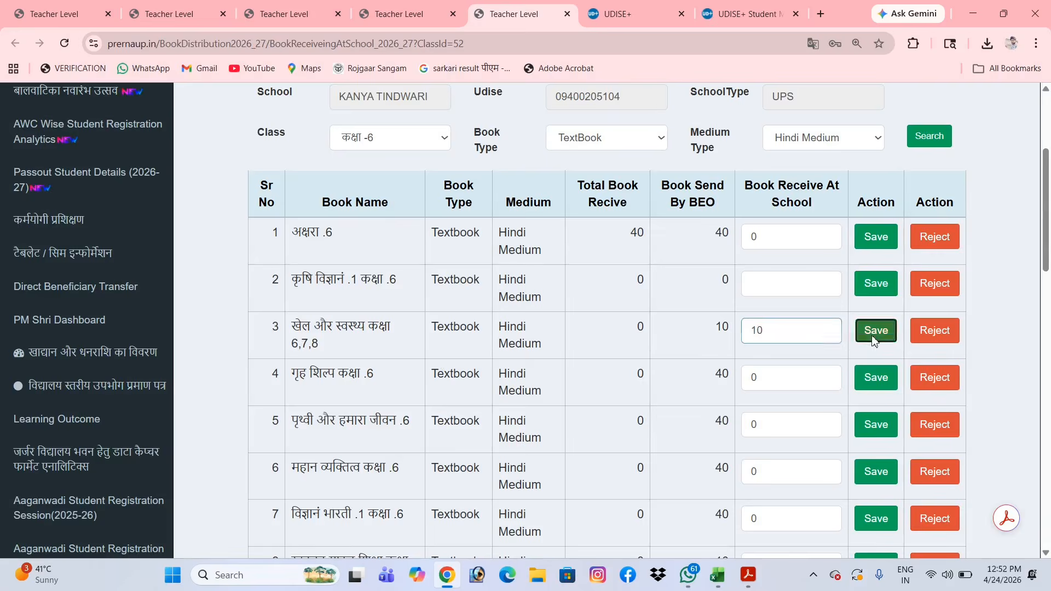
left_click(638, 141)
scroll(765, 272, "down", 1)
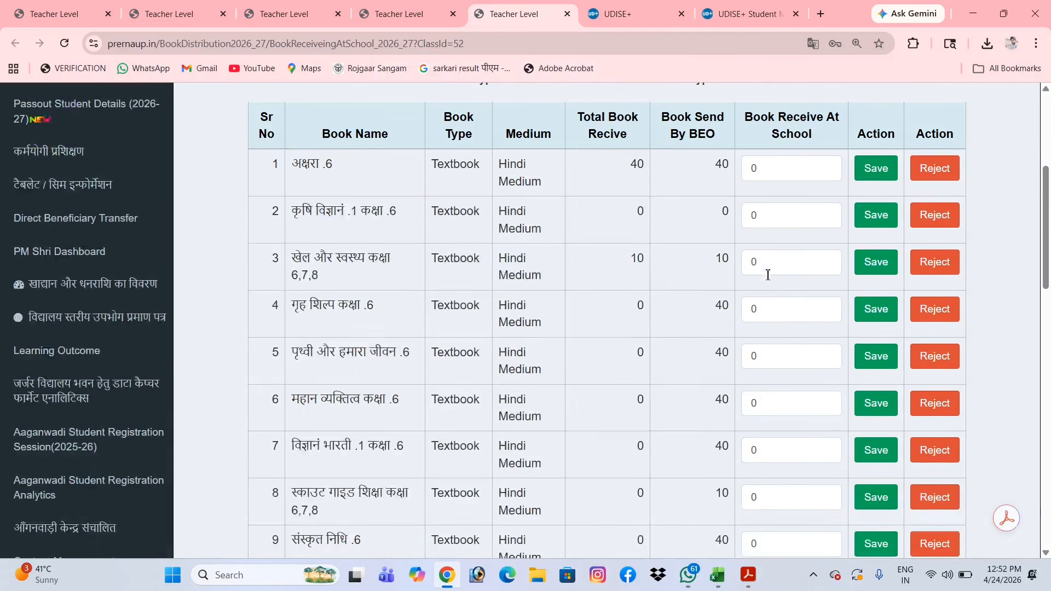
left_click(766, 309)
left_click(875, 310)
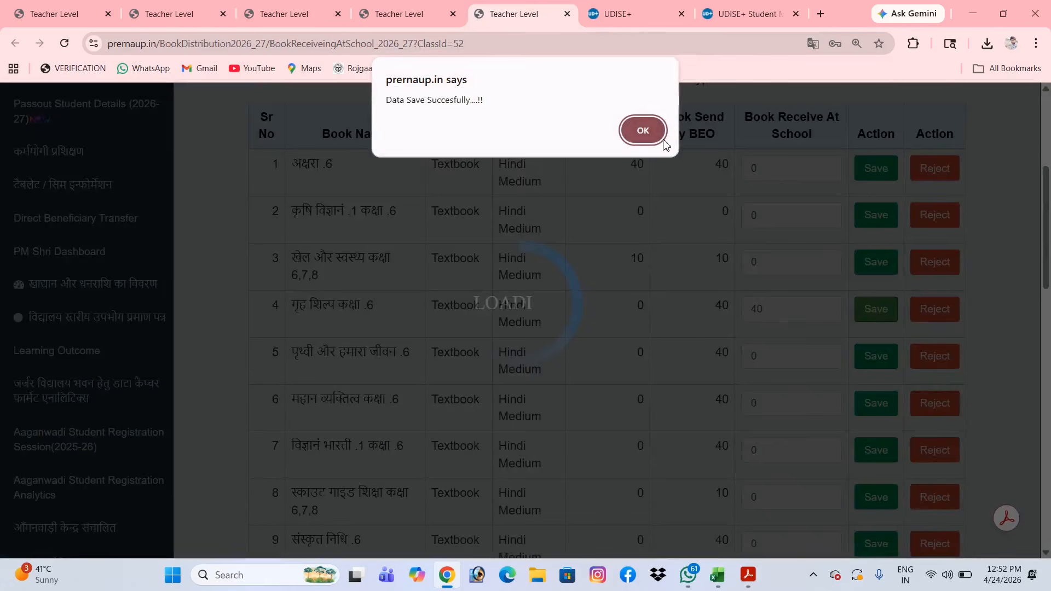
left_click(663, 140)
- Save 40 received copies each for पृथ्वी और हमारा जीवन .6 and महान व्यक्तित्व कक्षा .6
left_click(774, 362)
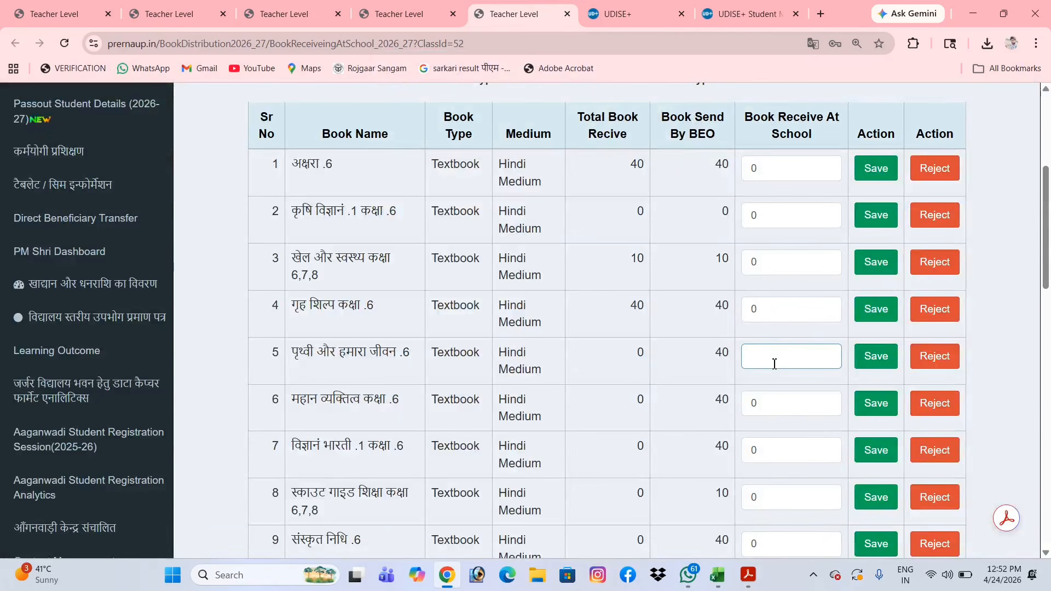
type("40")
left_click(875, 356)
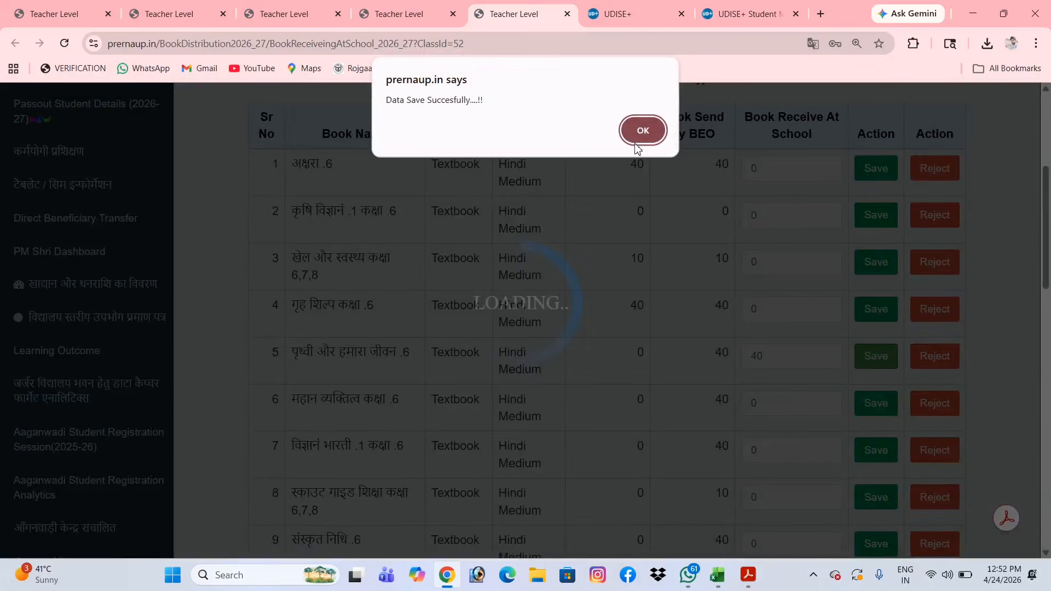
left_click(640, 131)
scroll(754, 302, "down", 2)
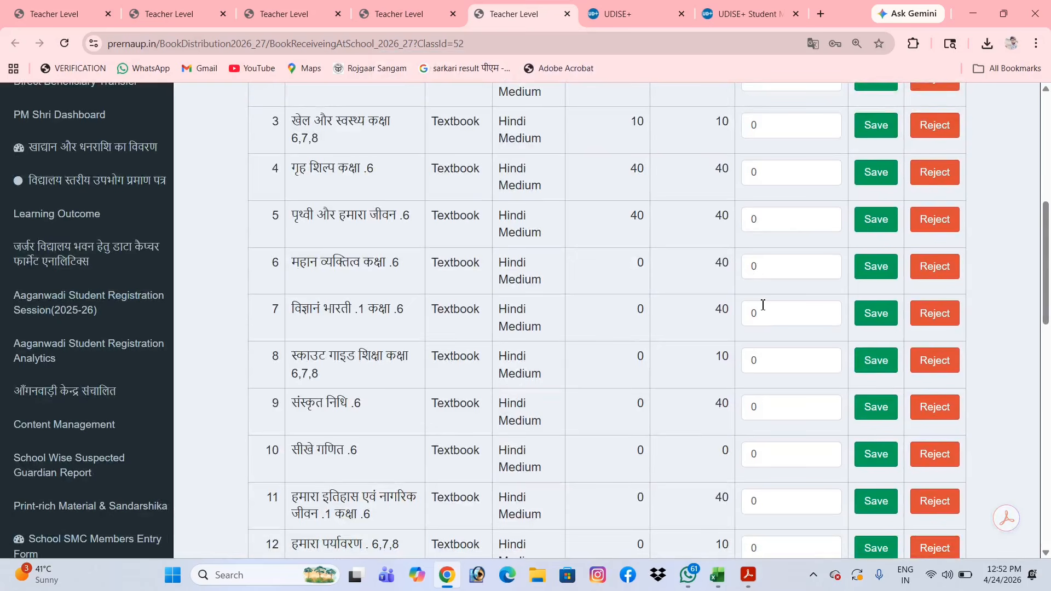
left_click(768, 274)
type("40")
left_click(876, 266)
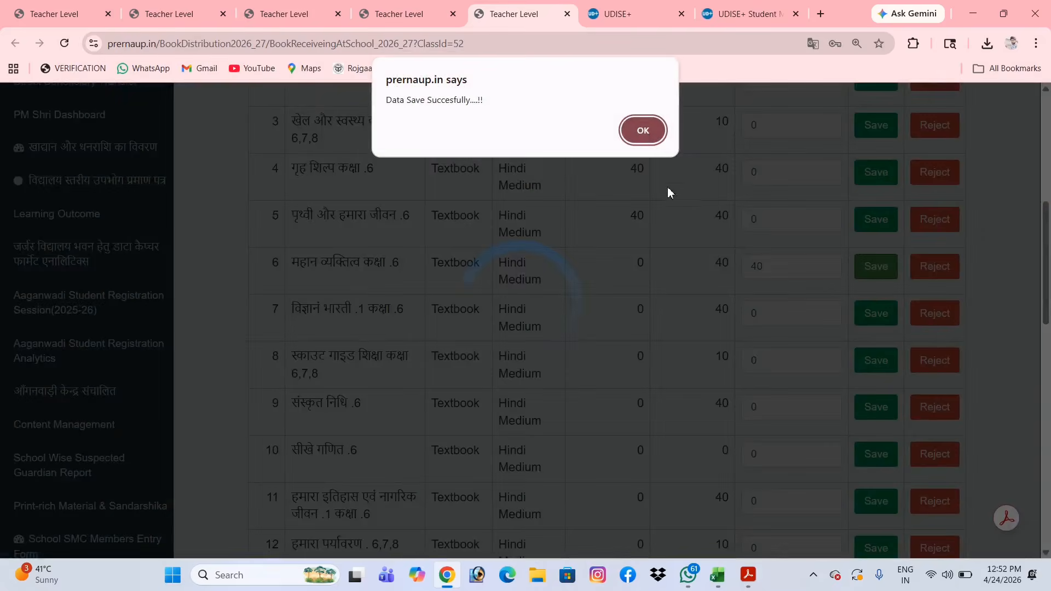
left_click(645, 133)
- Save 40 received copies for विज्ञानं भारती .1 कक्षा .6 and 10 for स्काउट गाइड शिक्षा कक्षा 6,7,8
left_click(770, 319)
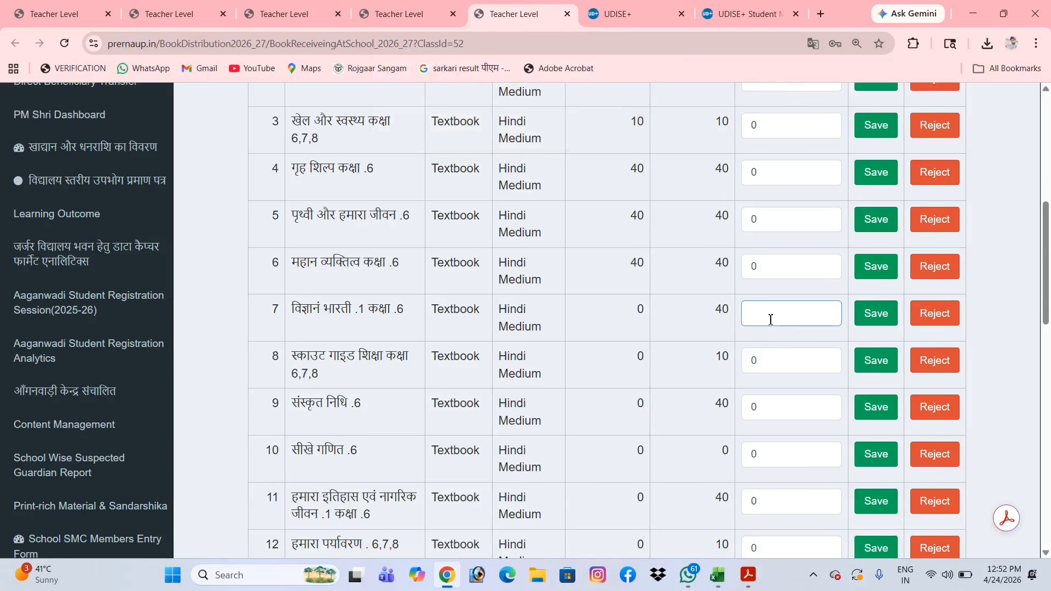
type("40")
left_click(869, 314)
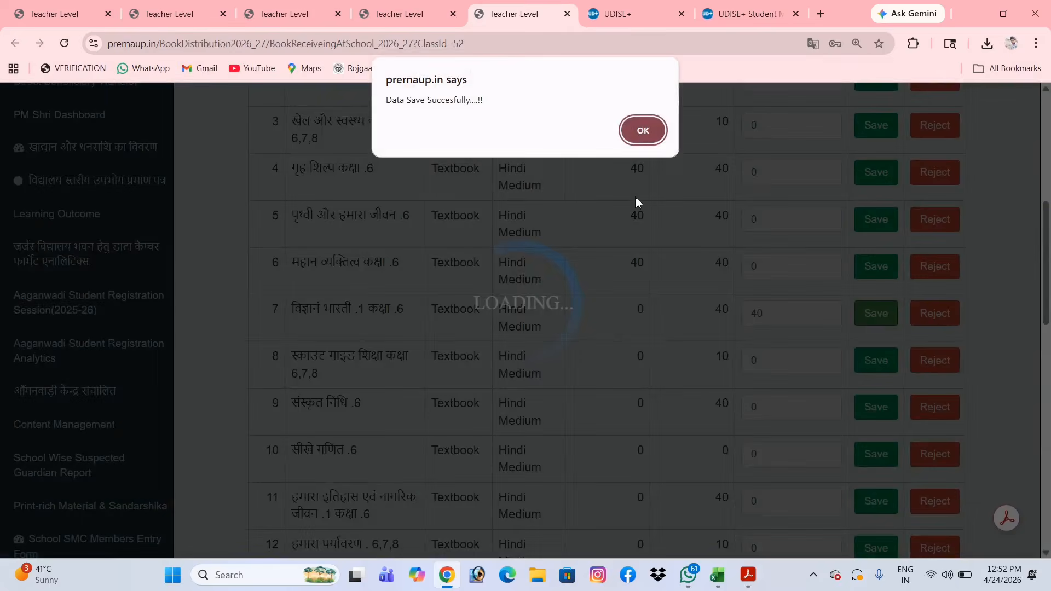
left_click(641, 131)
scroll(752, 295, "down", 1)
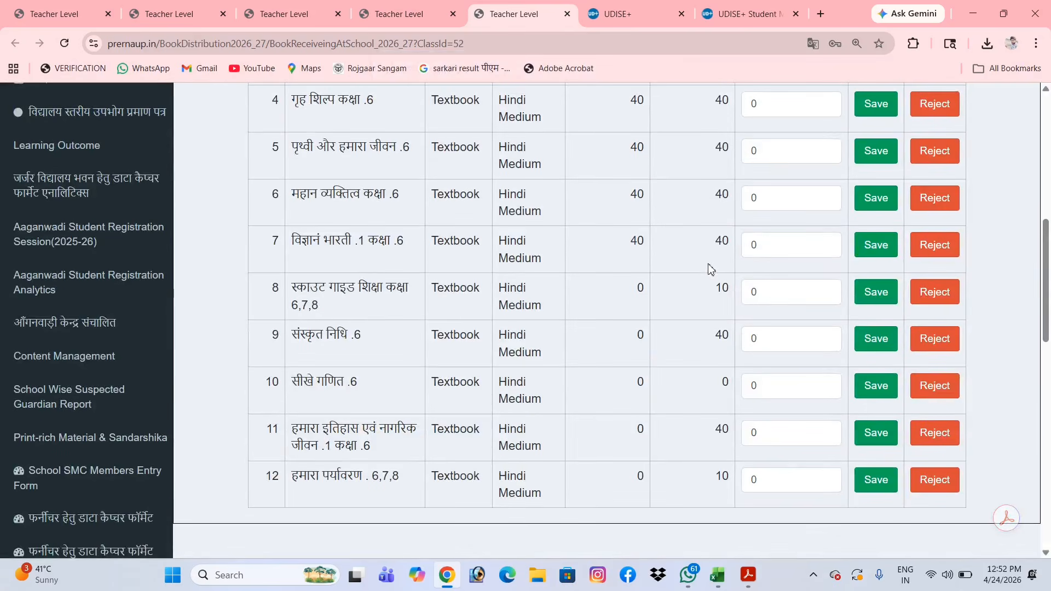
left_click(767, 293)
type("10")
left_click(882, 293)
left_click(643, 143)
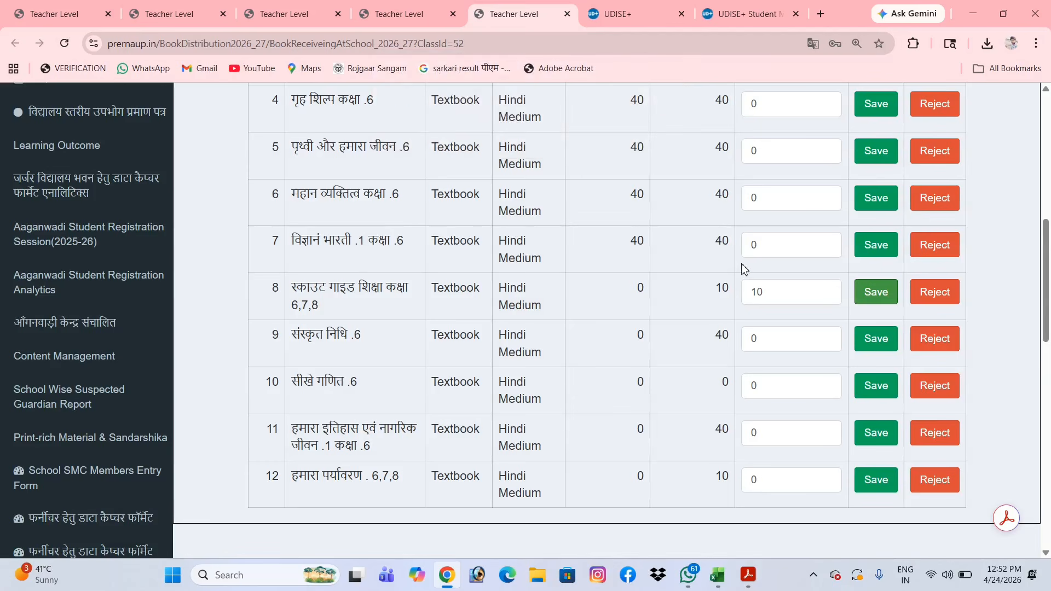
- Enter 40 received copies for संस्कृत निधि .6 and save the entry
left_click(770, 338)
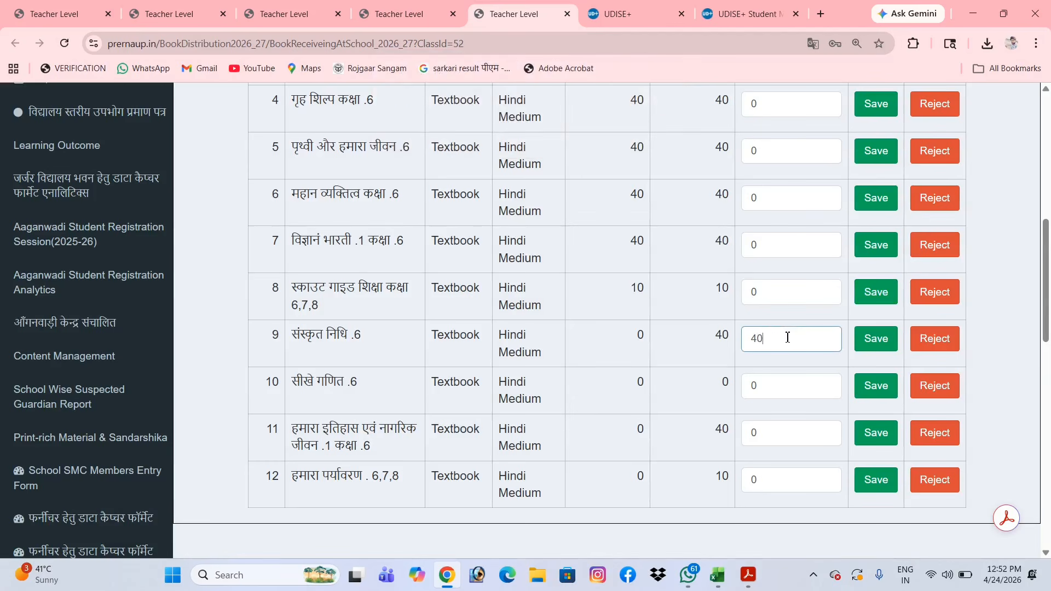
type("40")
left_click(875, 339)
left_click(624, 136)
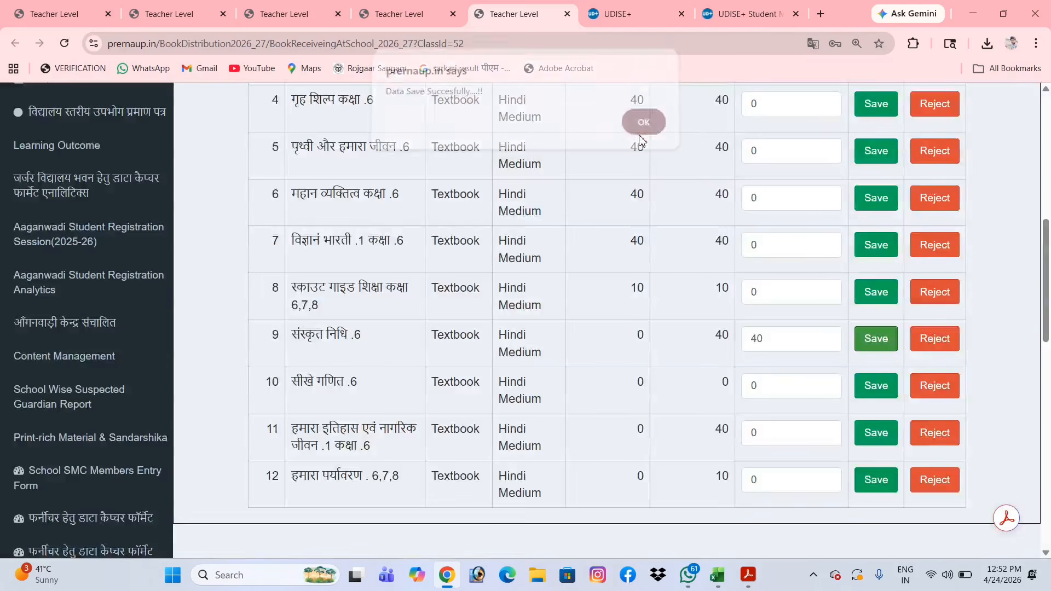
- Save 40 received copies for हमारा इतिहास एवं नागरिक जीवन .1 कक्षा .6
left_click(763, 387)
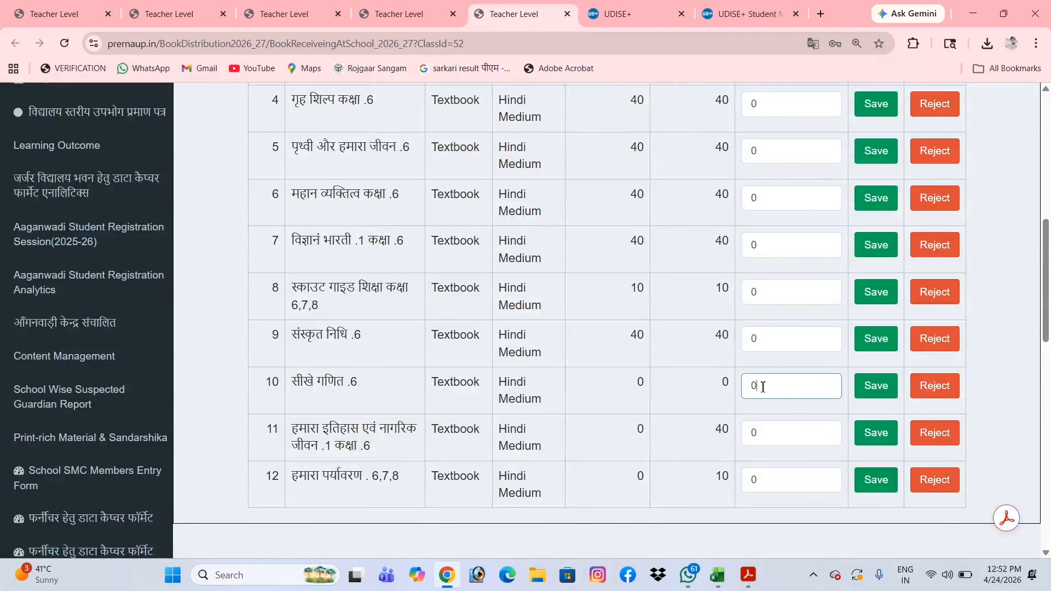
left_click(781, 438)
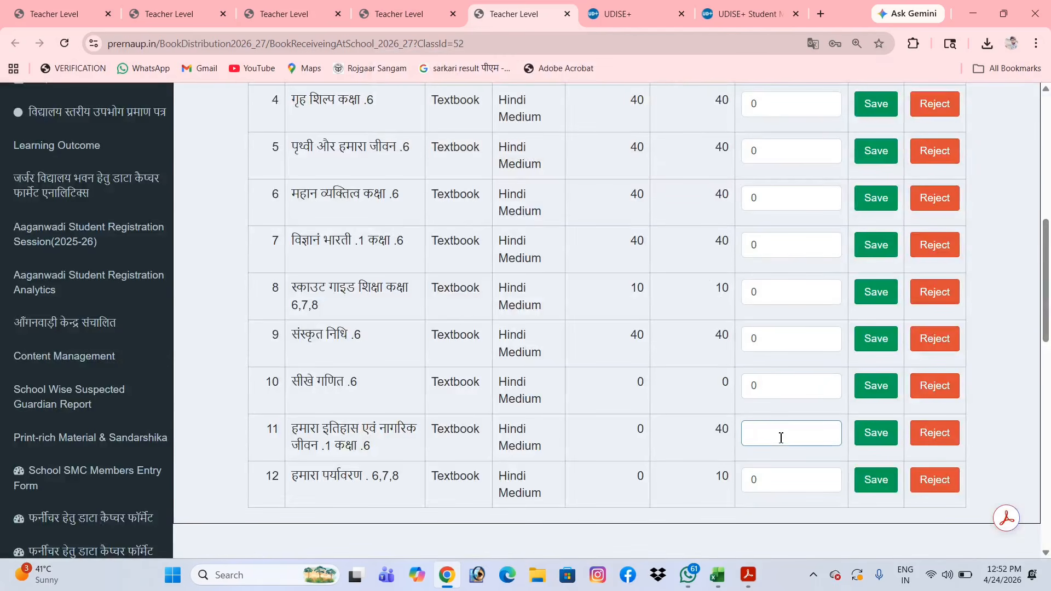
type("40")
left_click(874, 432)
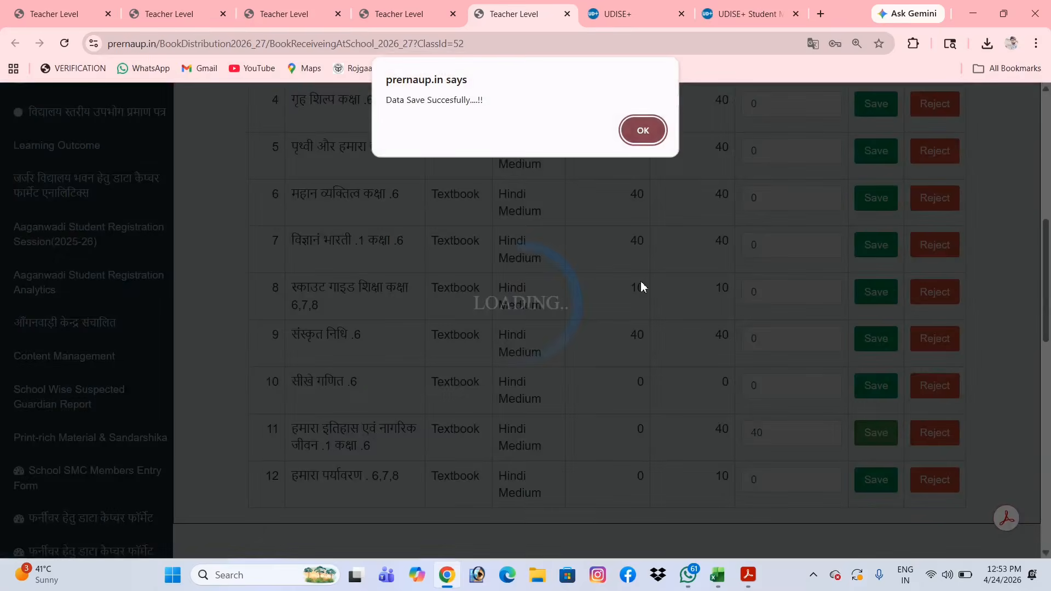
left_click(638, 129)
- Try to save 11 received copies for हमारा पर्यावरण . 6,7,8, one more than the BEO sent
scroll(706, 369, "down", 3)
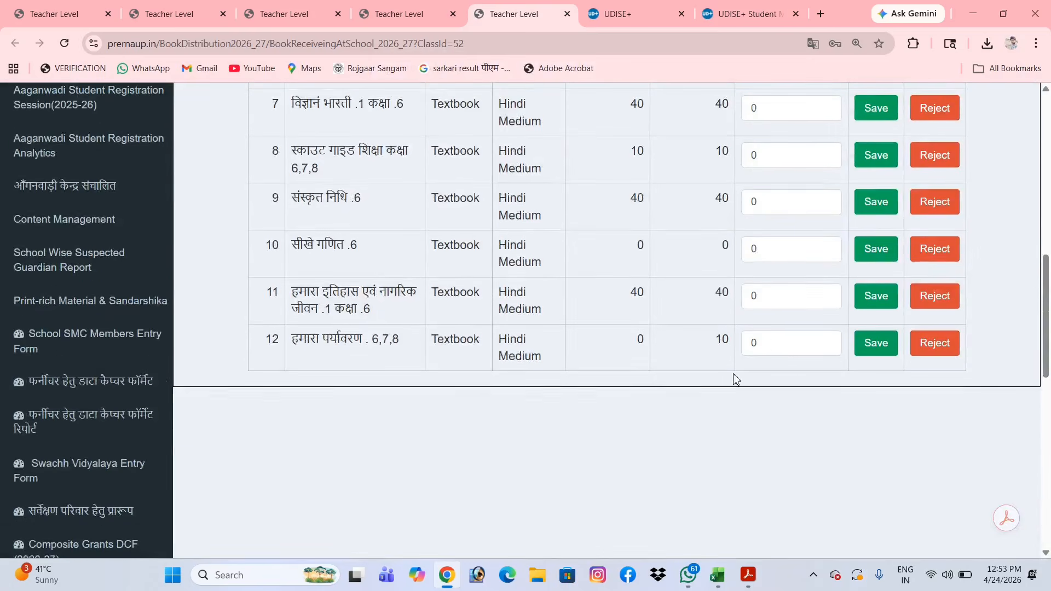
left_click(771, 344)
type("10")
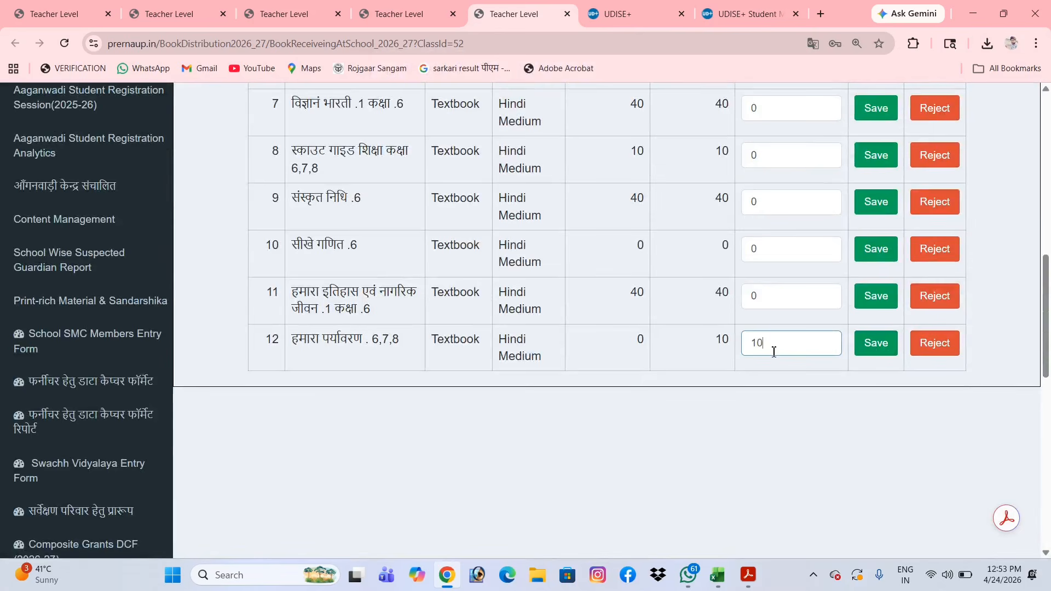
left_click(865, 346)
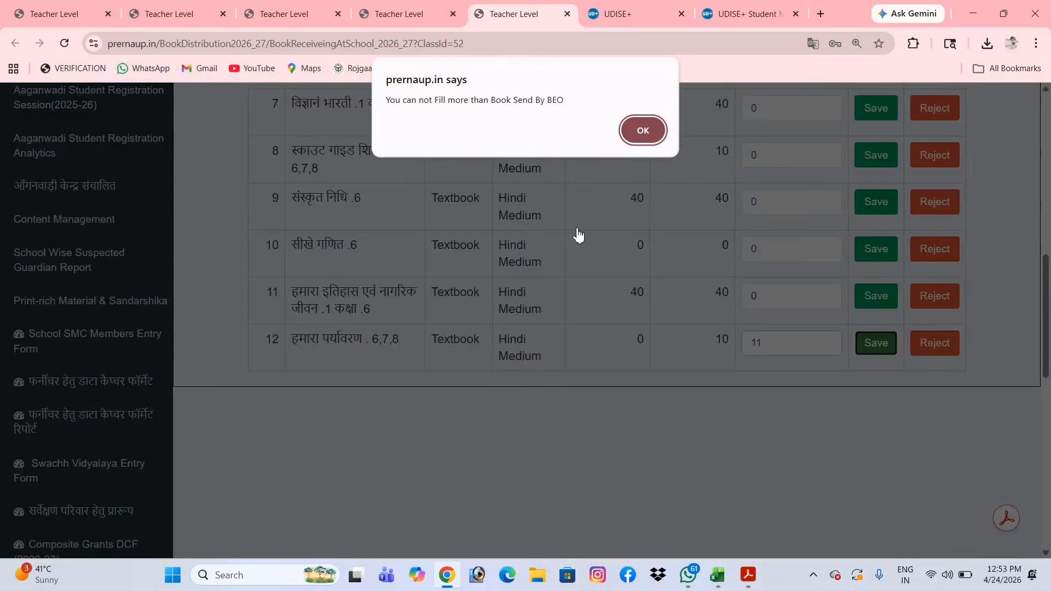
left_click(638, 133)
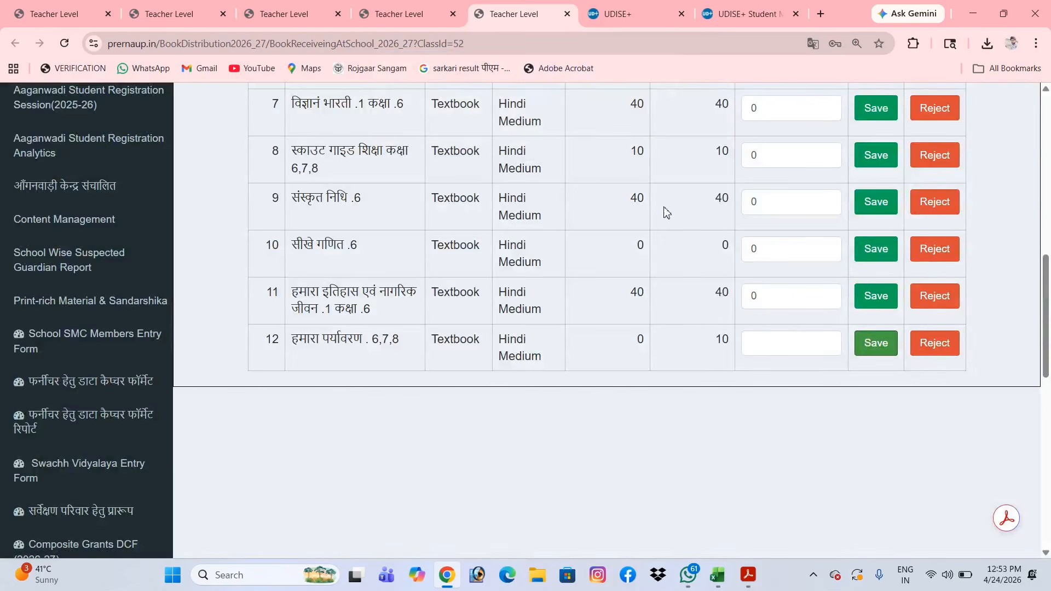
- Save 9 received copies for हमारा पर्यावरण . 6,7,8
left_click(760, 344)
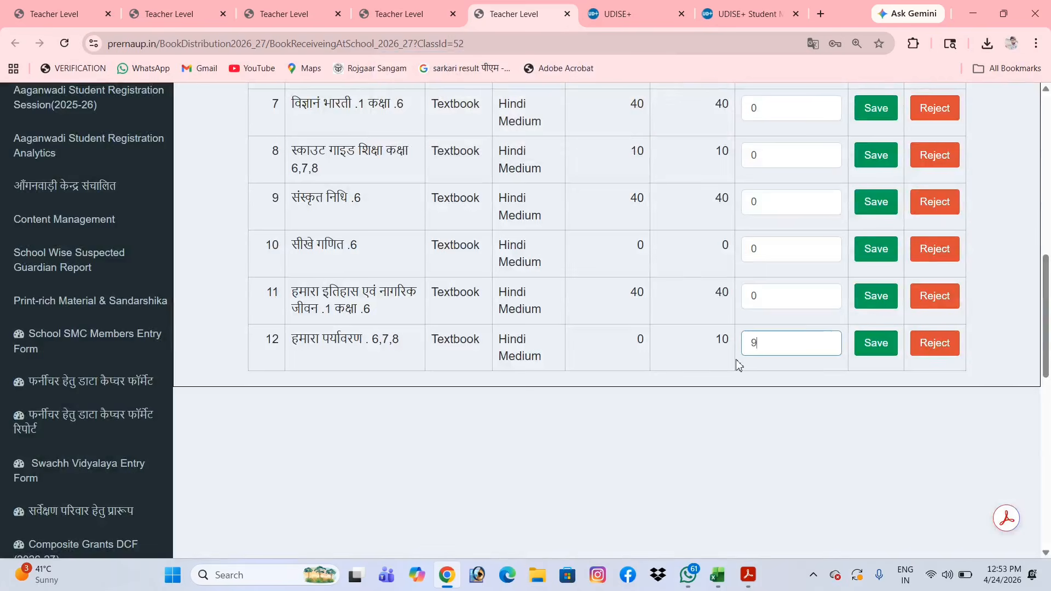
left_click(882, 345)
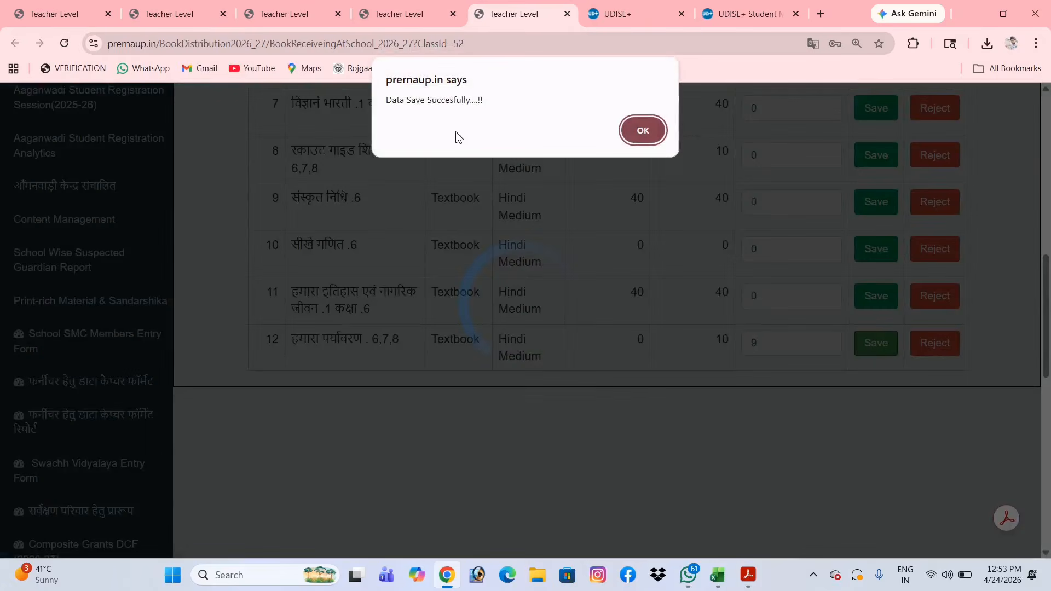
left_click(643, 134)
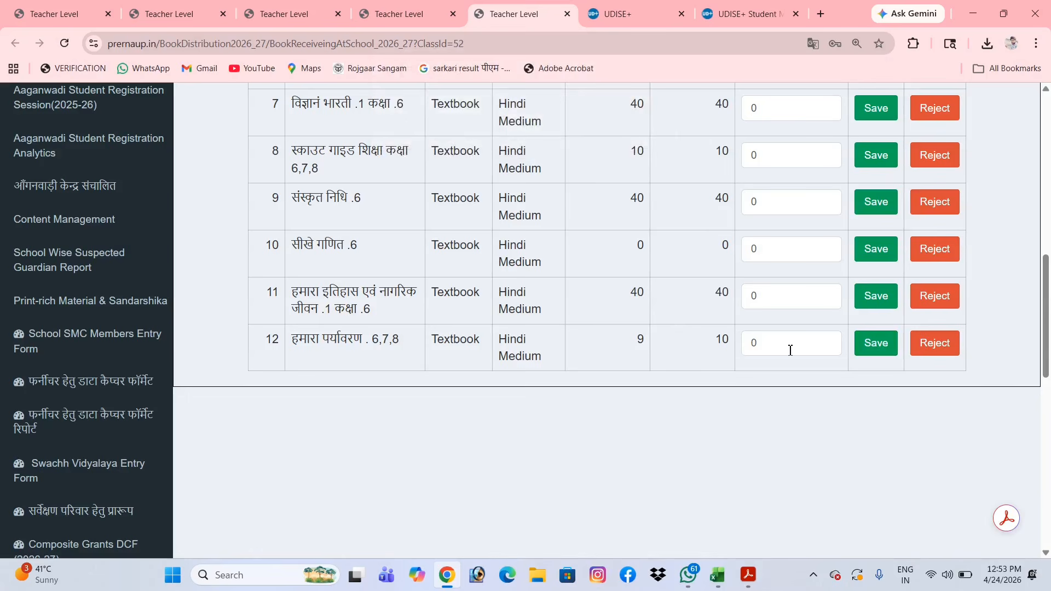
- Reject the received entry for हमारा पर्यावरण . 6,7,8 and confirm its removal
left_click(953, 350)
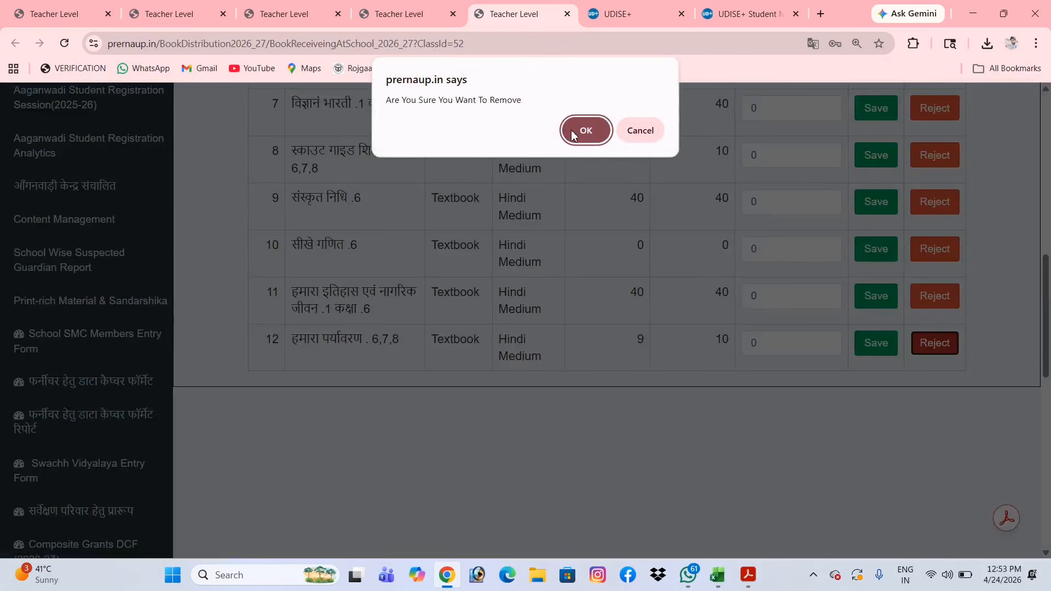
left_click(585, 130)
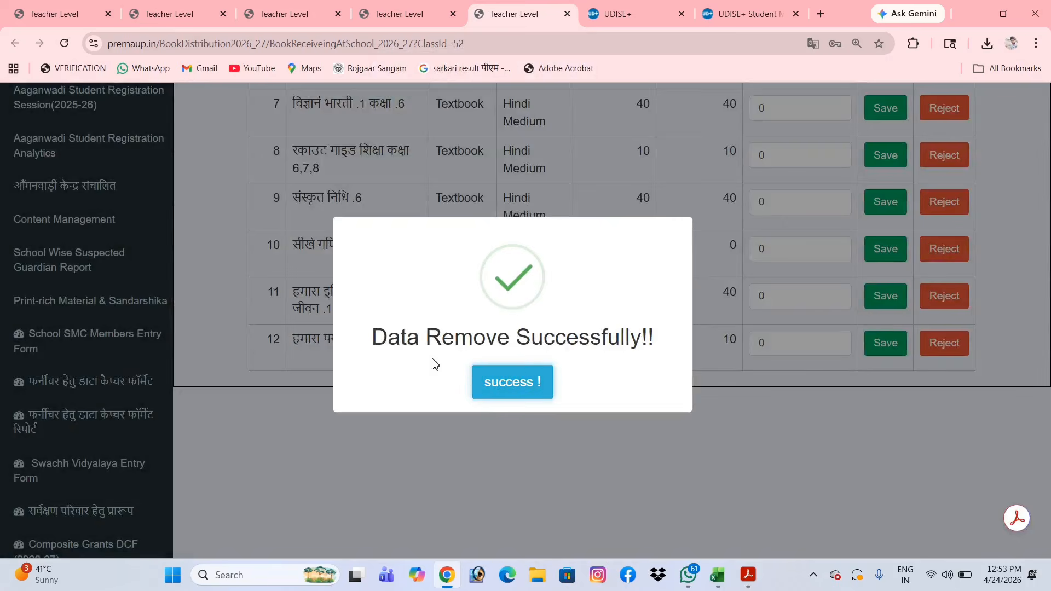
left_click(512, 386)
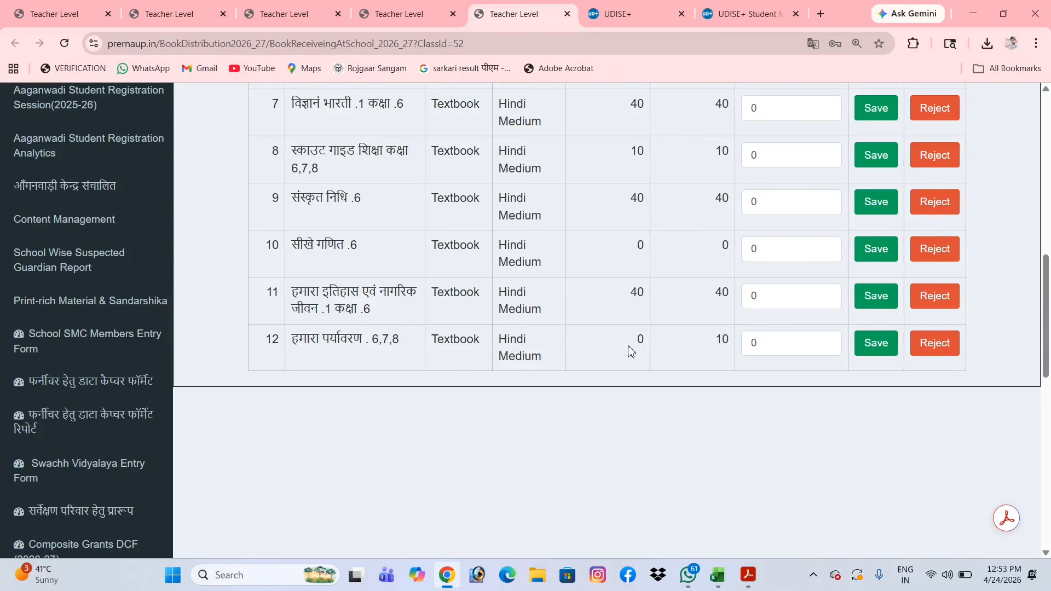
- Save 10 received copies for हमारा पर्यावरण . 6,7,8
left_click(795, 351)
type("10")
left_click(865, 350)
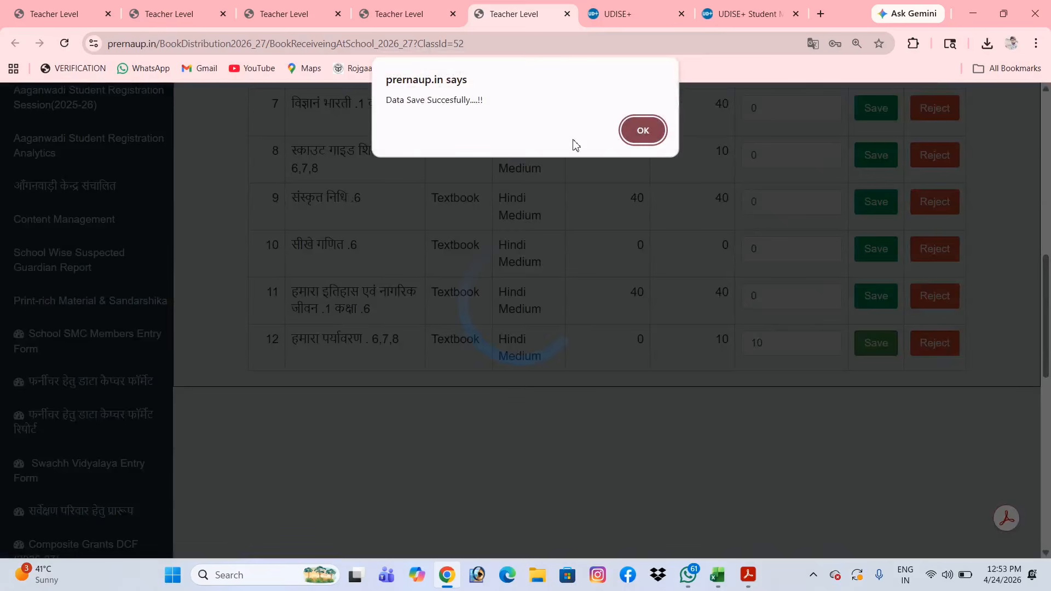
left_click(642, 131)
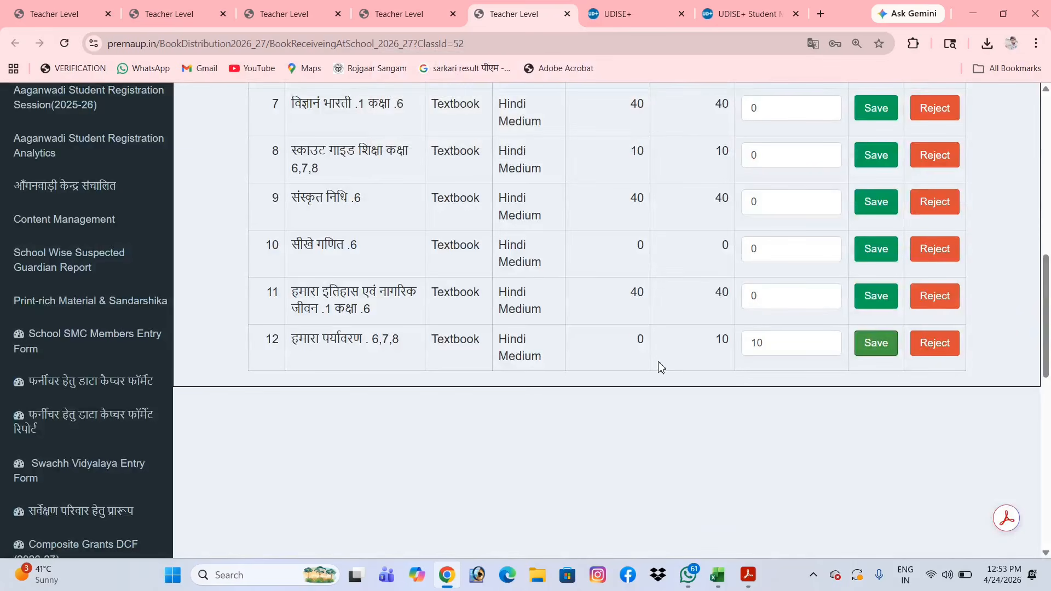
- Review the received counts of the Hindi Medium textbooks and load the Class 6 English Medium textbook list
scroll(664, 388, "up", 5)
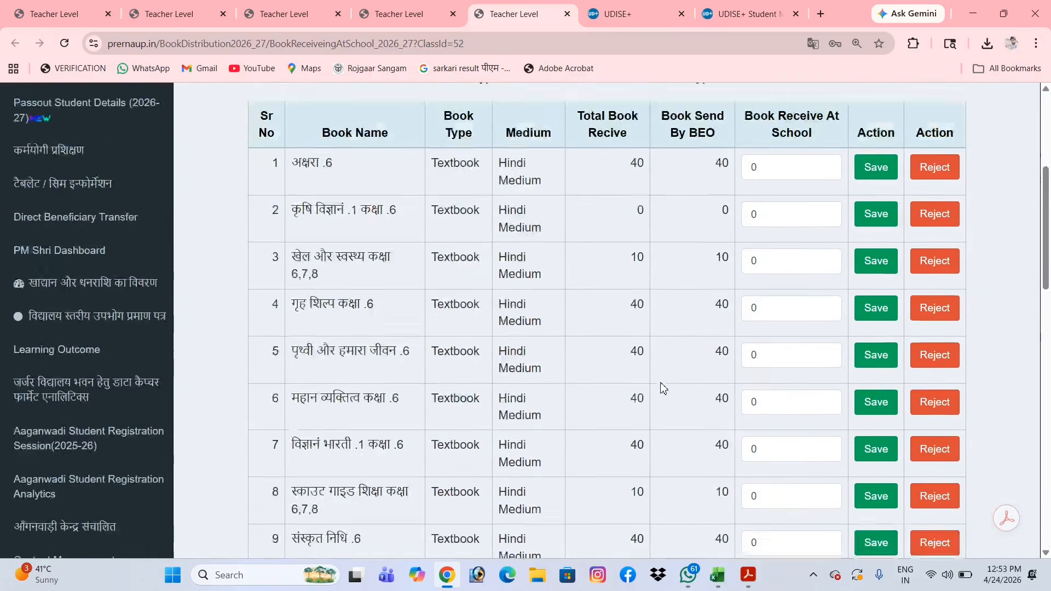
scroll(663, 388, "down", 1)
scroll(663, 387, "down", 7)
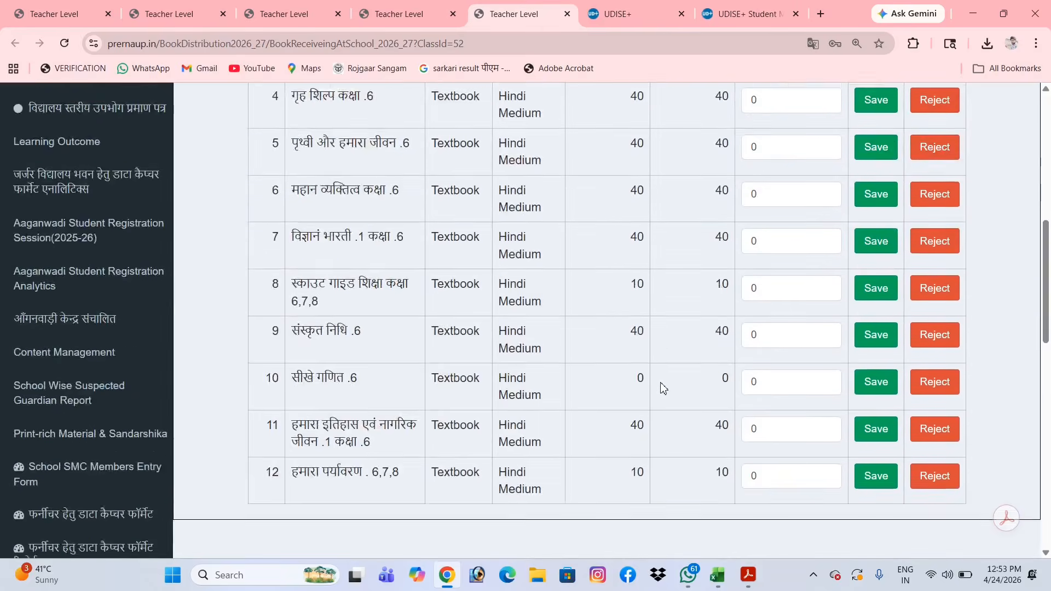
scroll(662, 383, "up", 9)
scroll(661, 383, "up", 3)
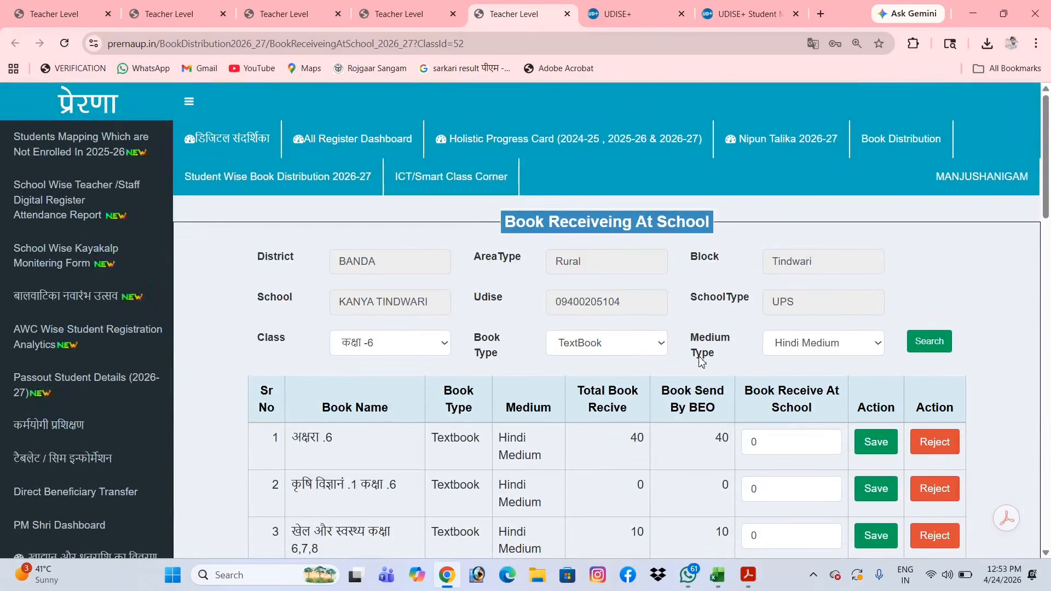
scroll(745, 293, "down", 1)
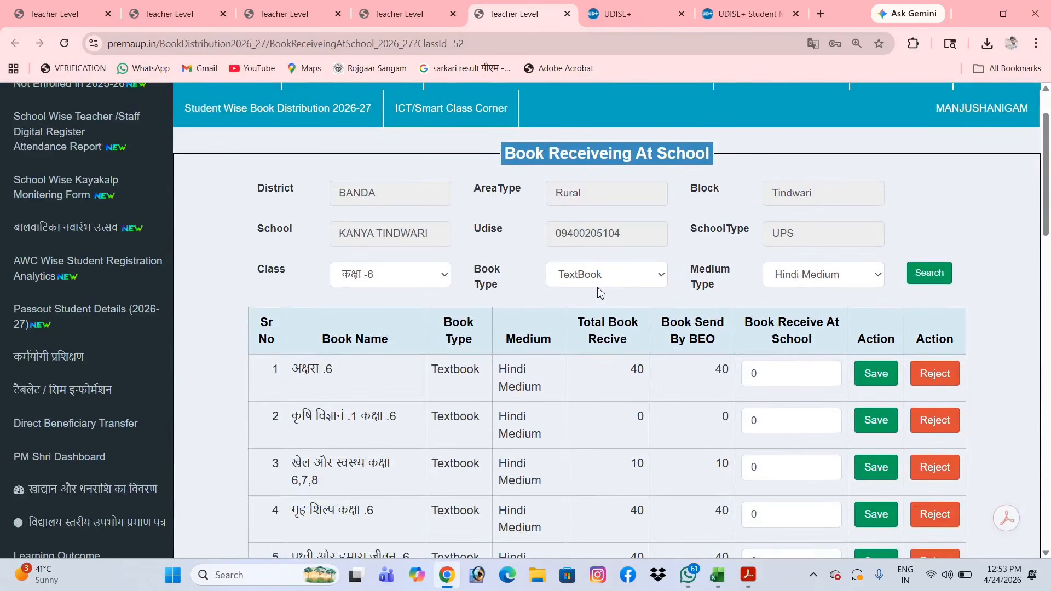
left_click(804, 275)
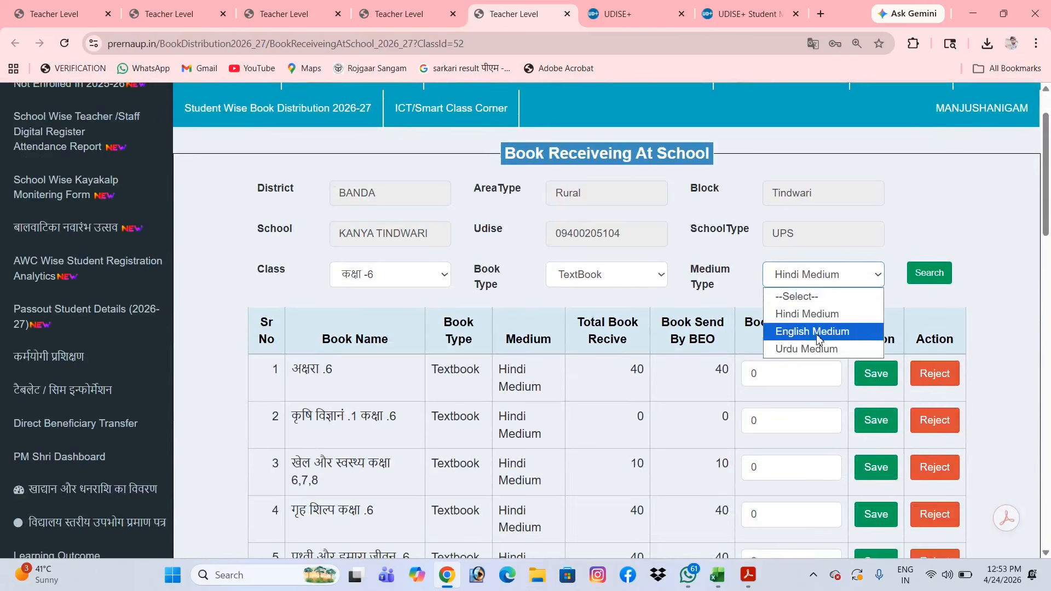
left_click(812, 331)
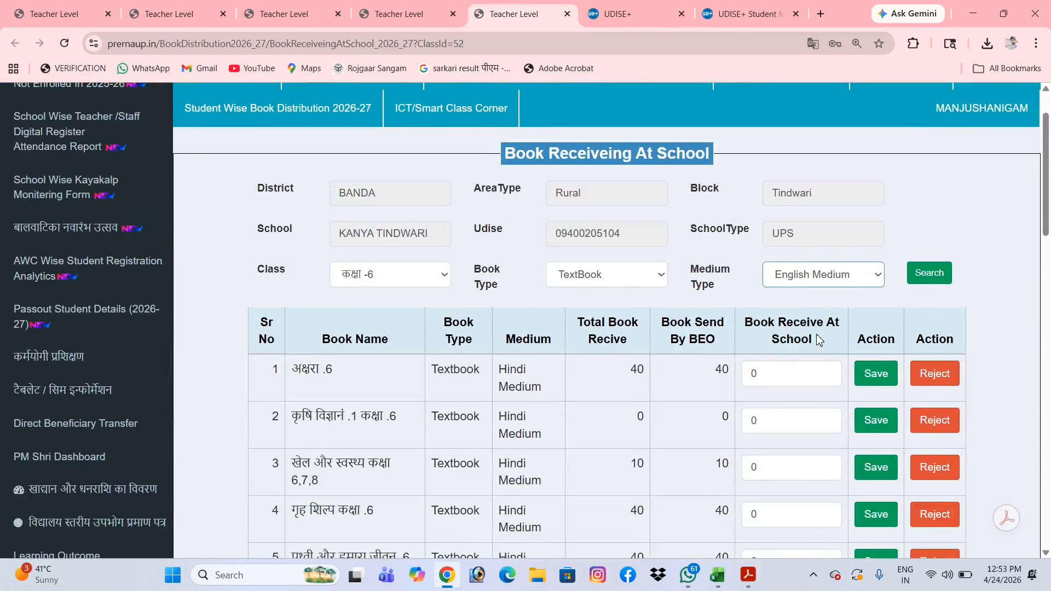
left_click(927, 277)
- Save 1 received copy each for Agriculture Science-I Class-6 and Our History and Civic Life-I Class-6
scroll(896, 371, "down", 4)
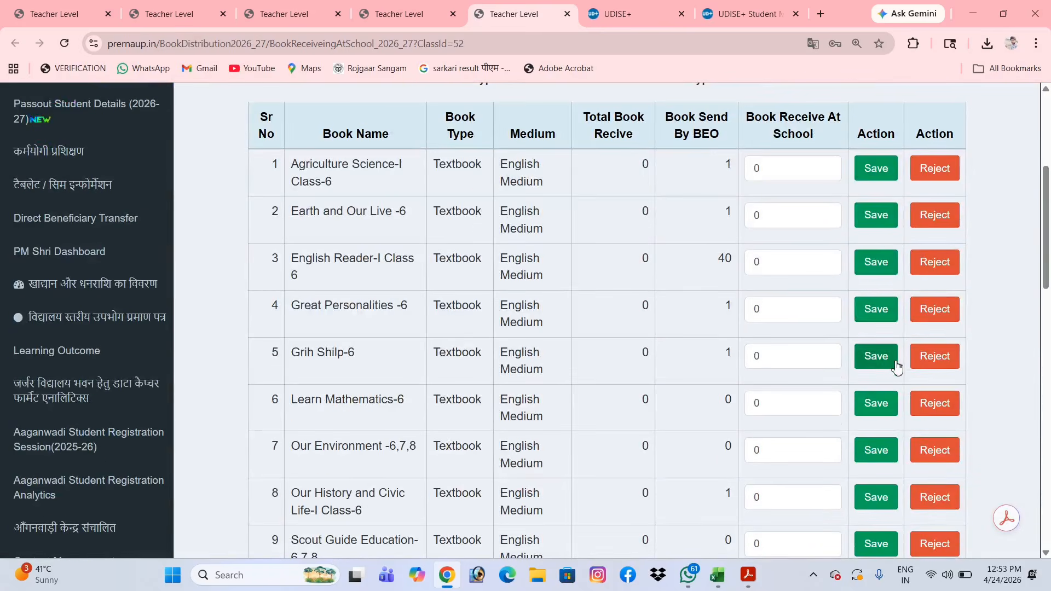
left_click(779, 172)
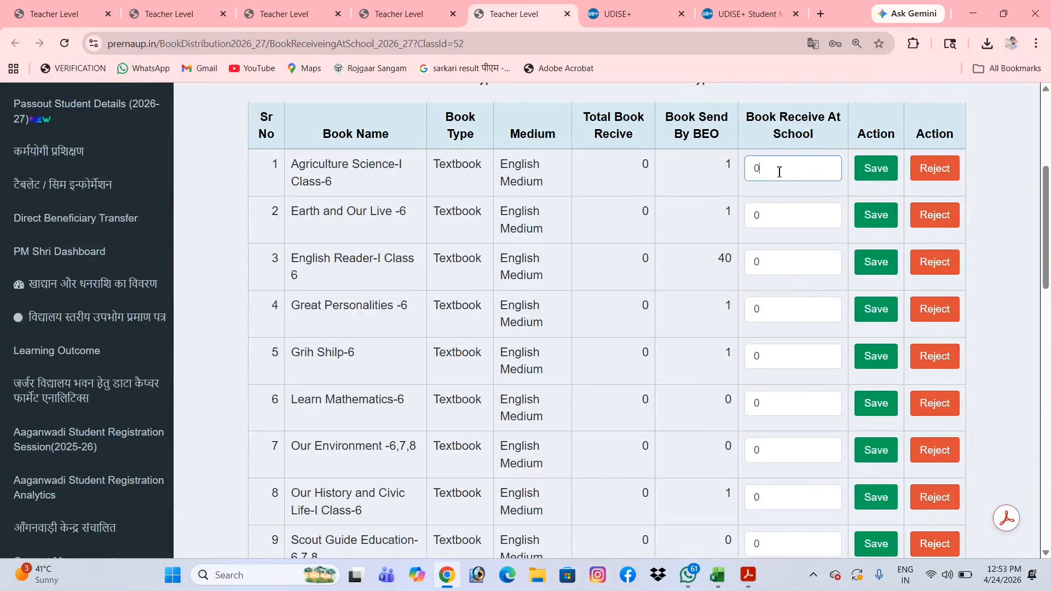
left_click(866, 172)
left_click(648, 138)
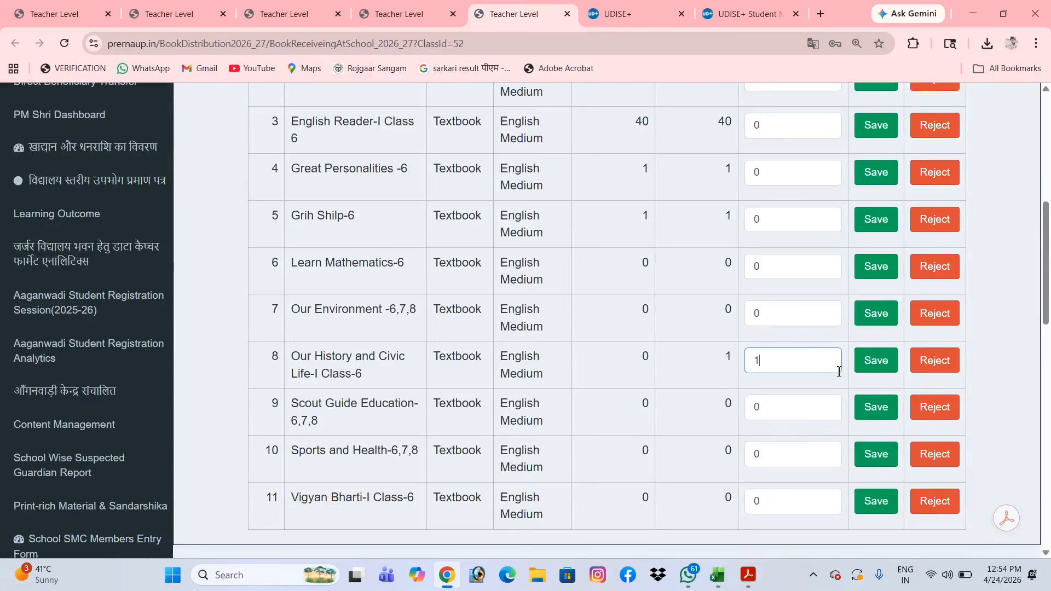
left_click(868, 368)
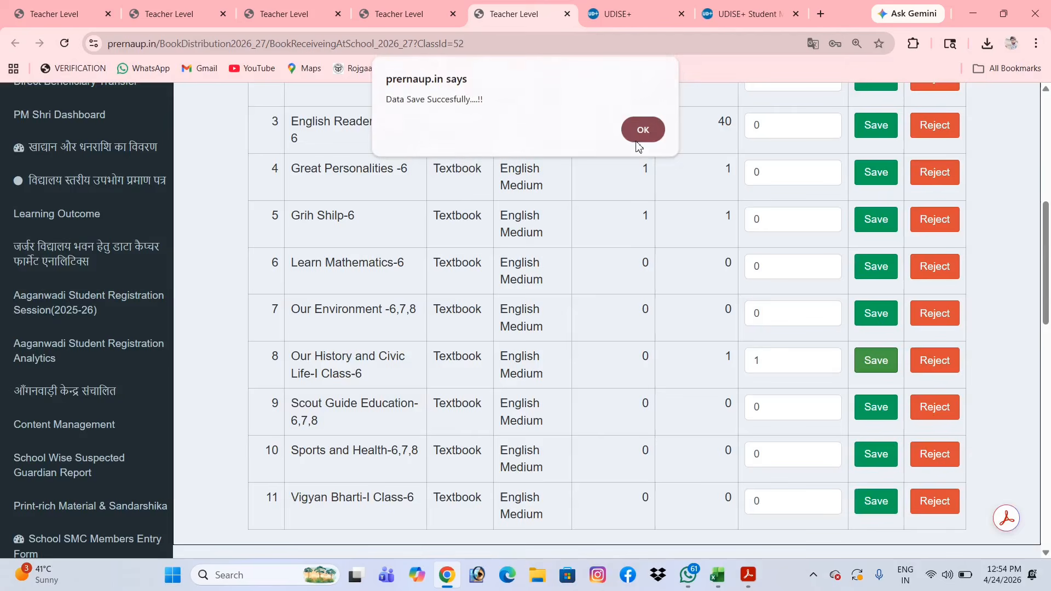
left_click(641, 129)
- Load the Class 6 Urdu Medium textbook list to check the quantities sent by the BEO
scroll(712, 323, "down", 3)
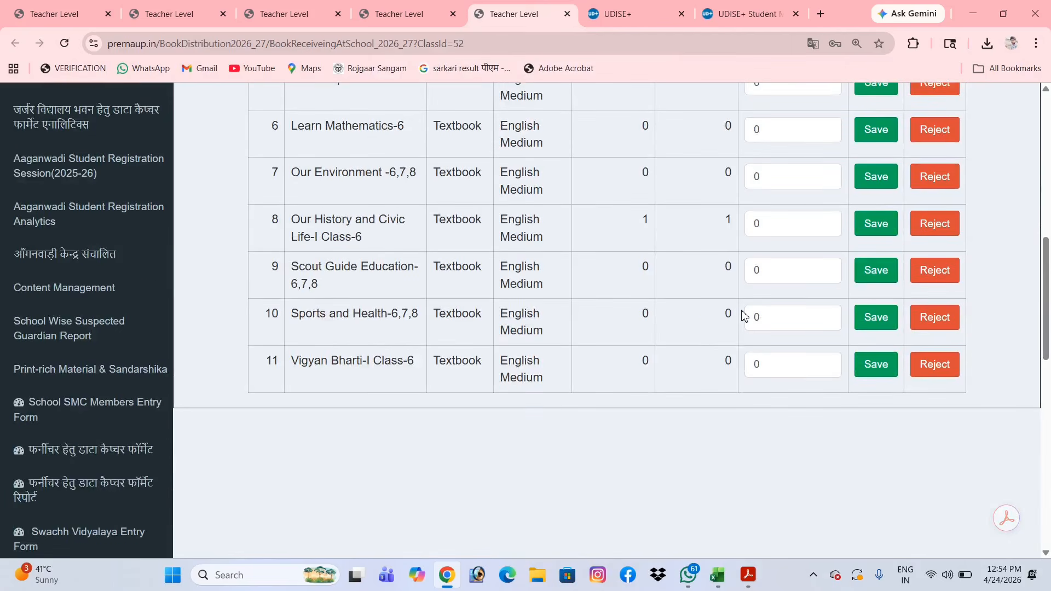
scroll(744, 319, "up", 6)
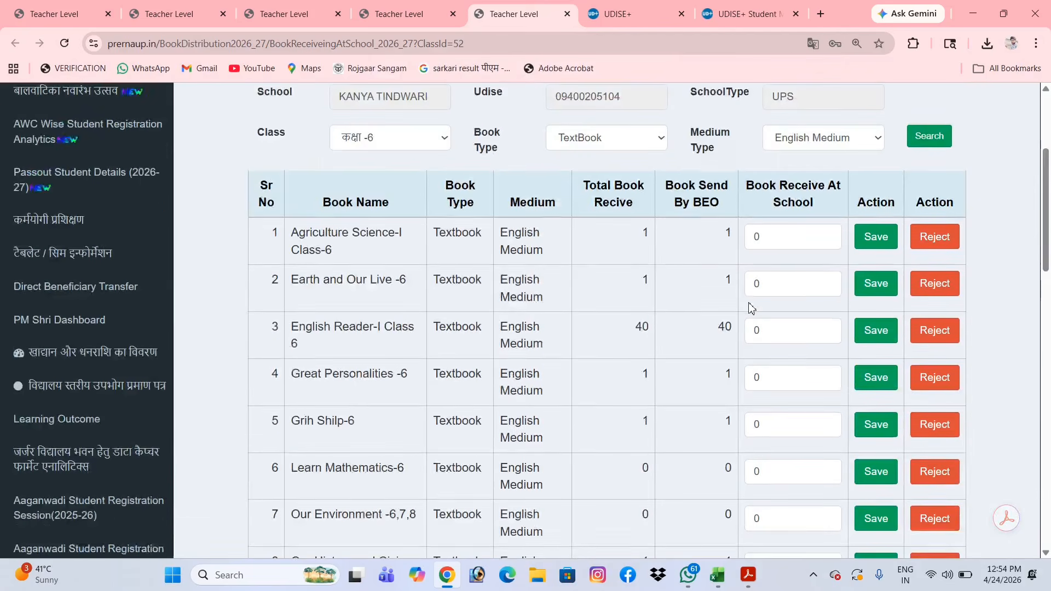
left_click(812, 140)
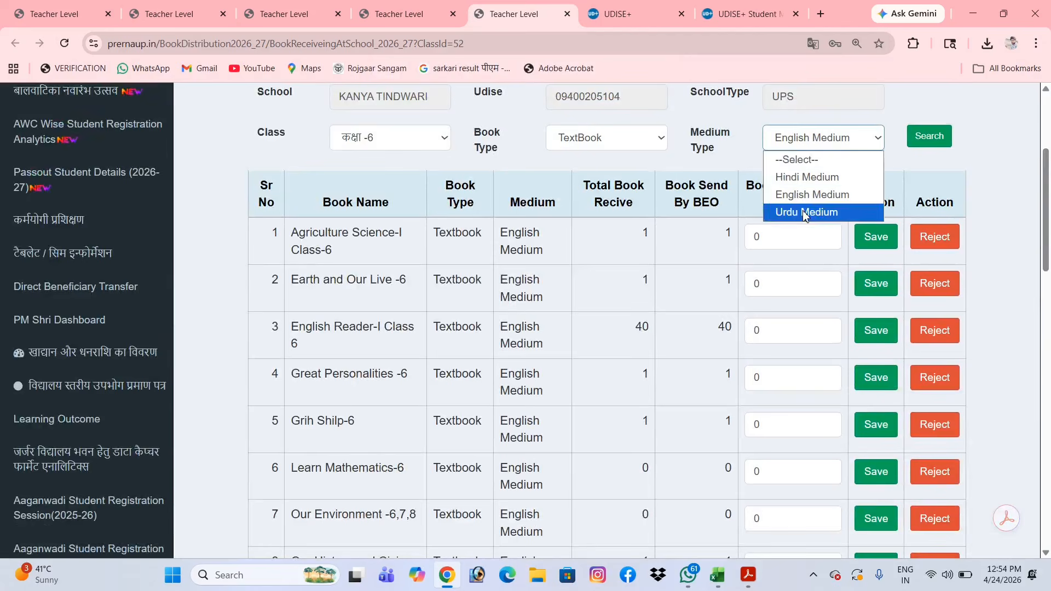
left_click(809, 214)
left_click(920, 143)
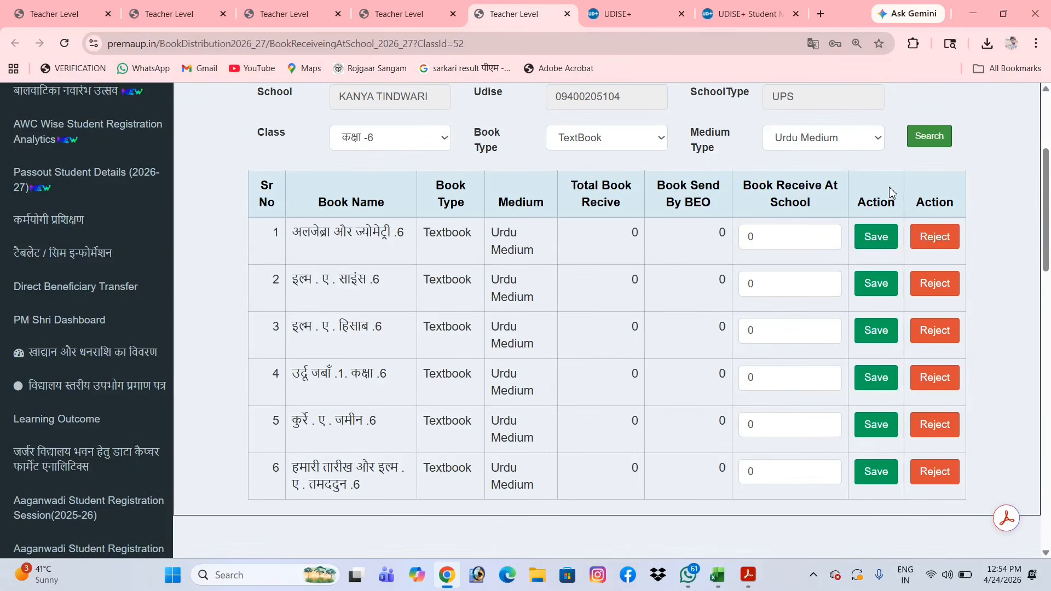
- Set the book type to WorkBook and the medium to Hindi Medium, and load the Class 6 list
scroll(892, 178, "up", 1)
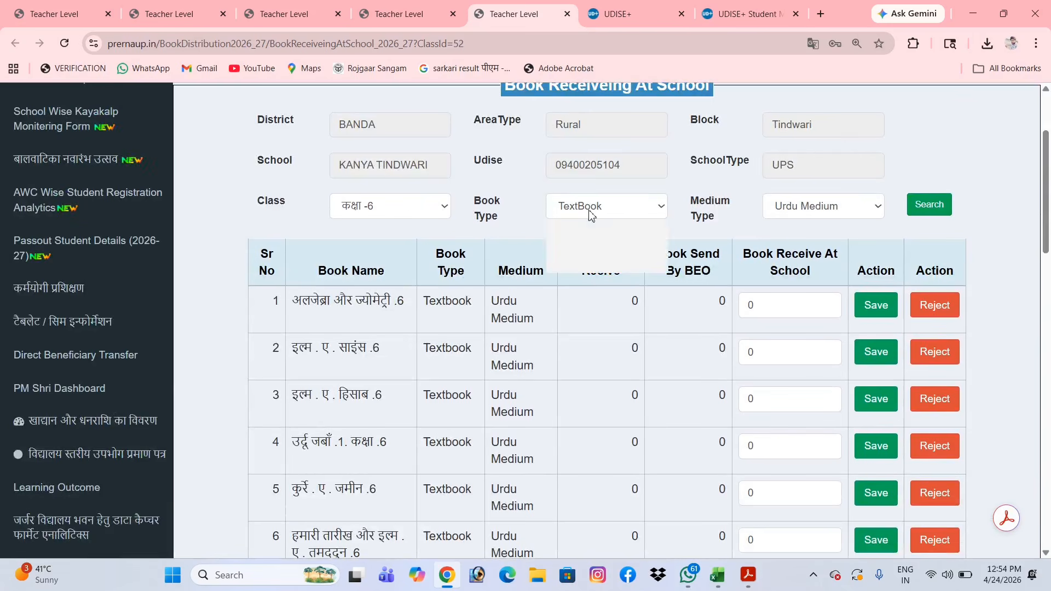
left_click(567, 207)
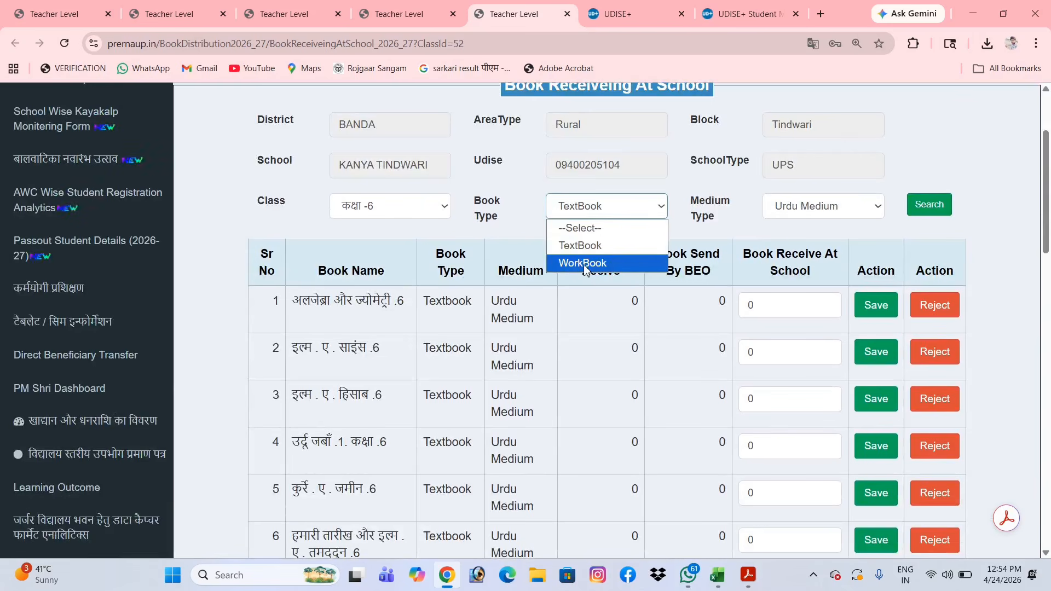
left_click(585, 263)
left_click(787, 215)
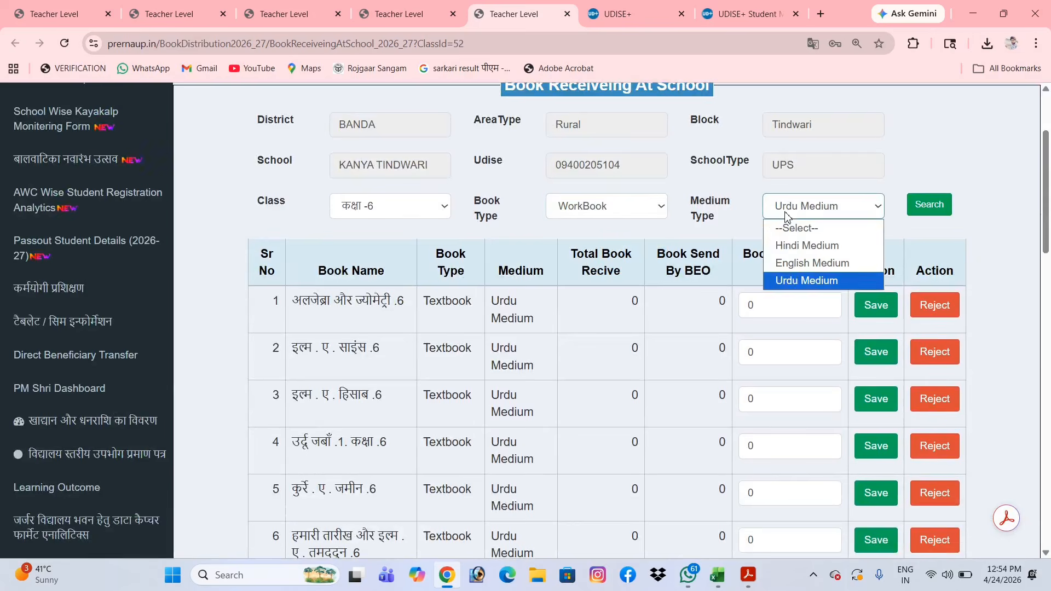
left_click(814, 244)
left_click(925, 206)
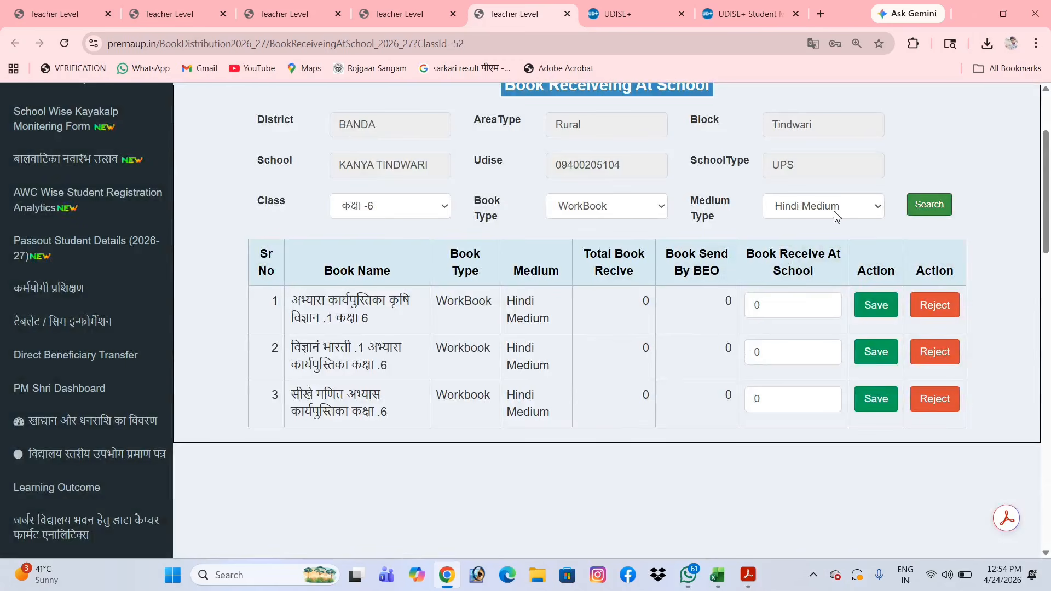
- Search for the Class 6 workbooks in English Medium
left_click(775, 217)
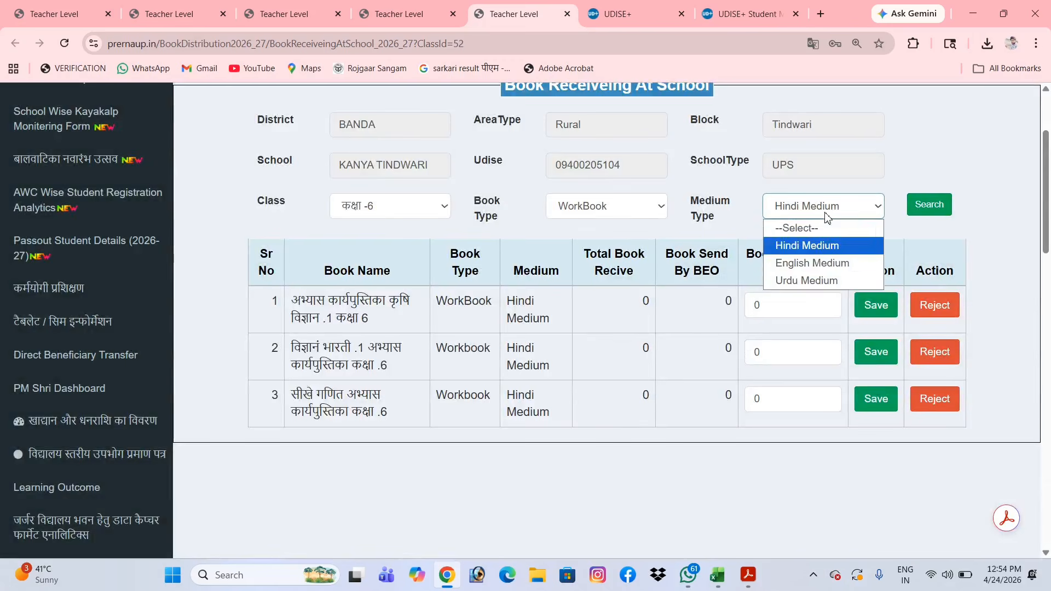
left_click(814, 264)
left_click(943, 200)
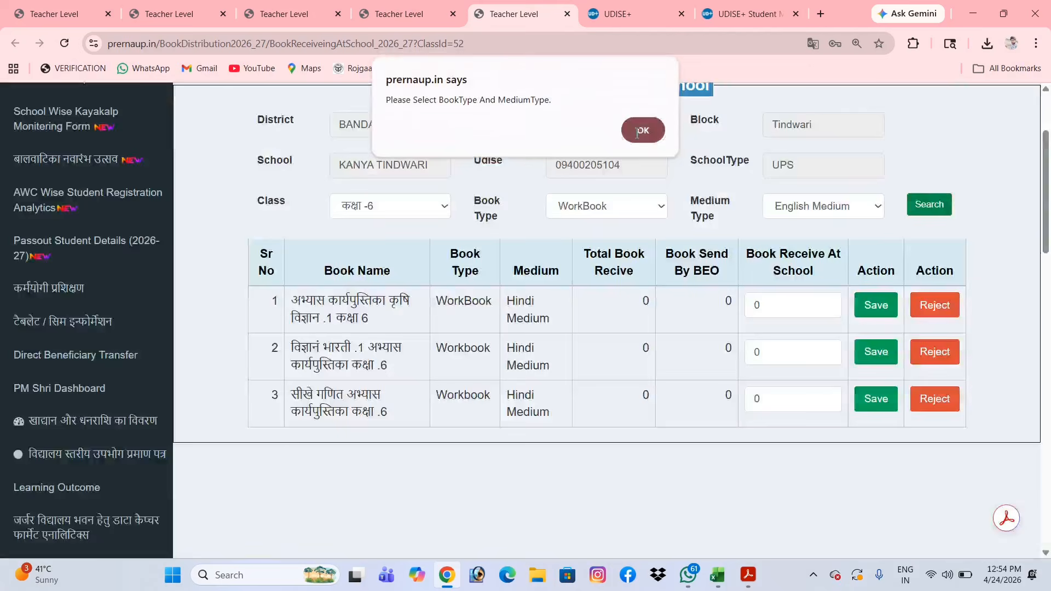
- Search for the Class 6 workbooks in Urdu Medium
left_click(640, 133)
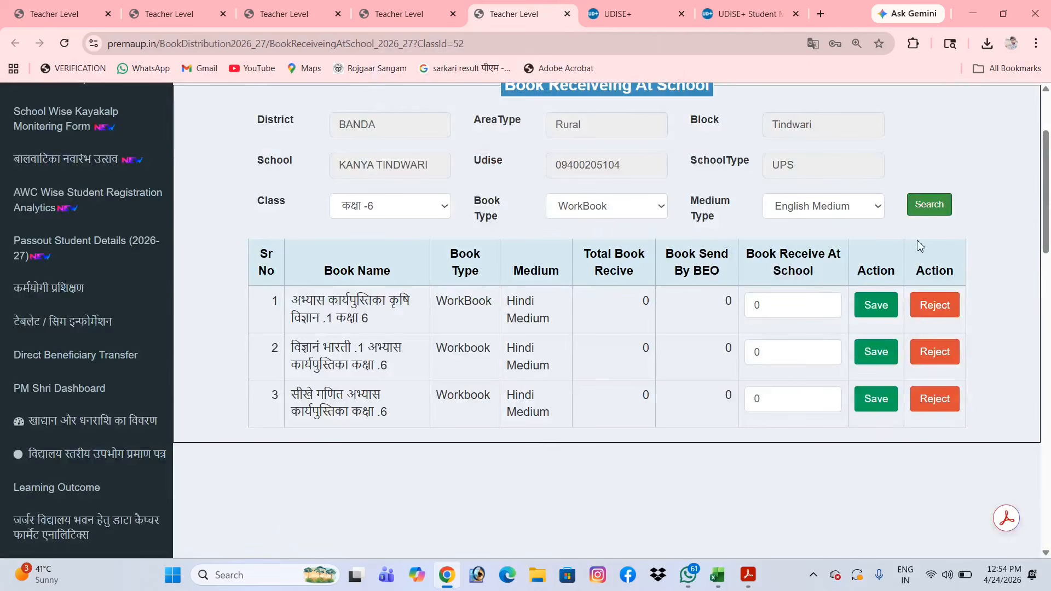
left_click(814, 214)
left_click(810, 280)
left_click(922, 208)
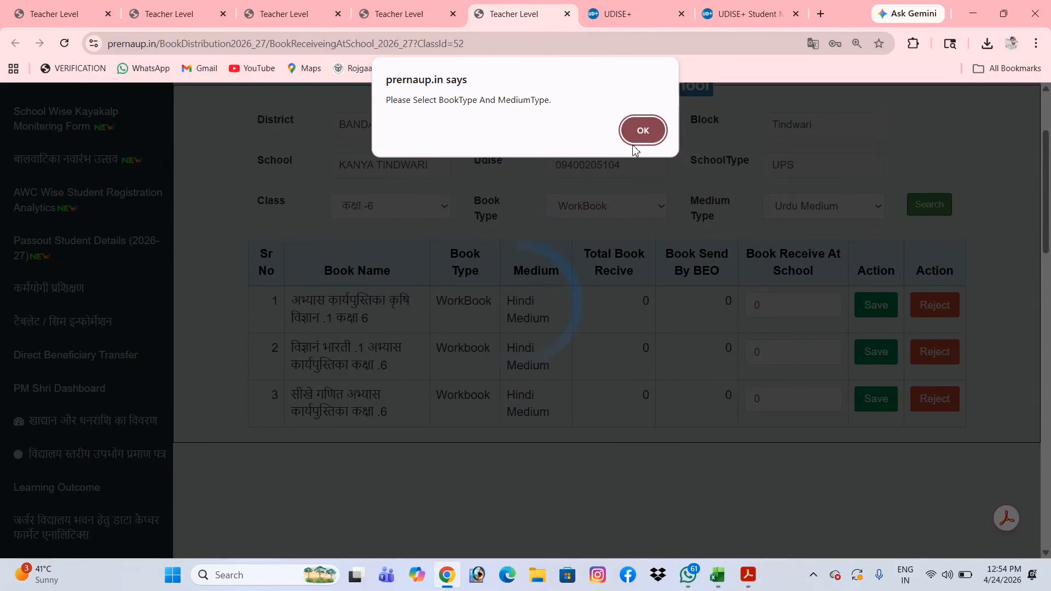
left_click(658, 138)
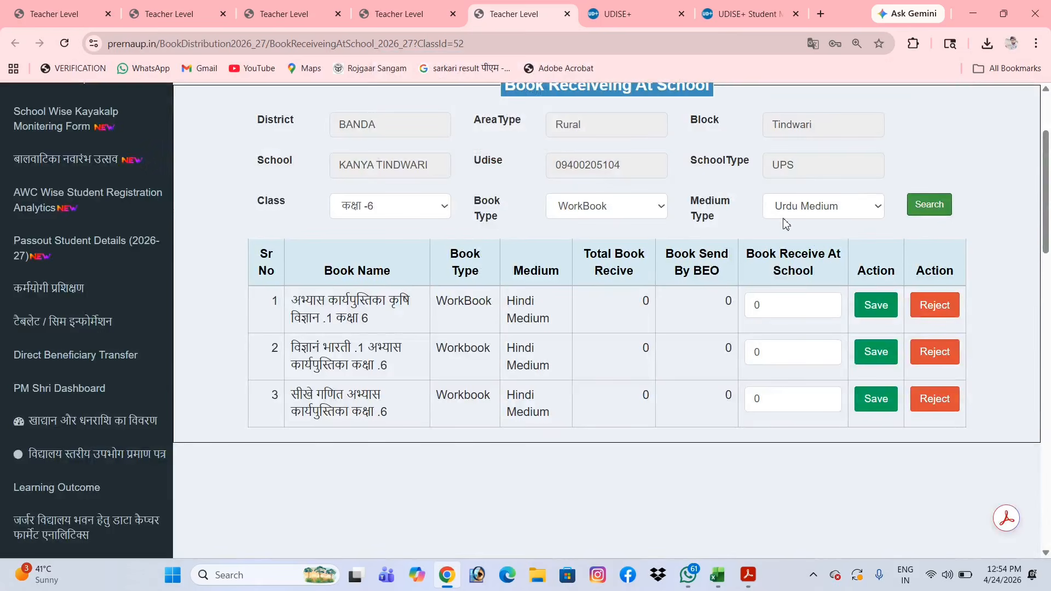
- Switch the class to कक्षा -7, the book type to TextBook and the medium to Hindi Medium, and search the list
left_click(398, 218)
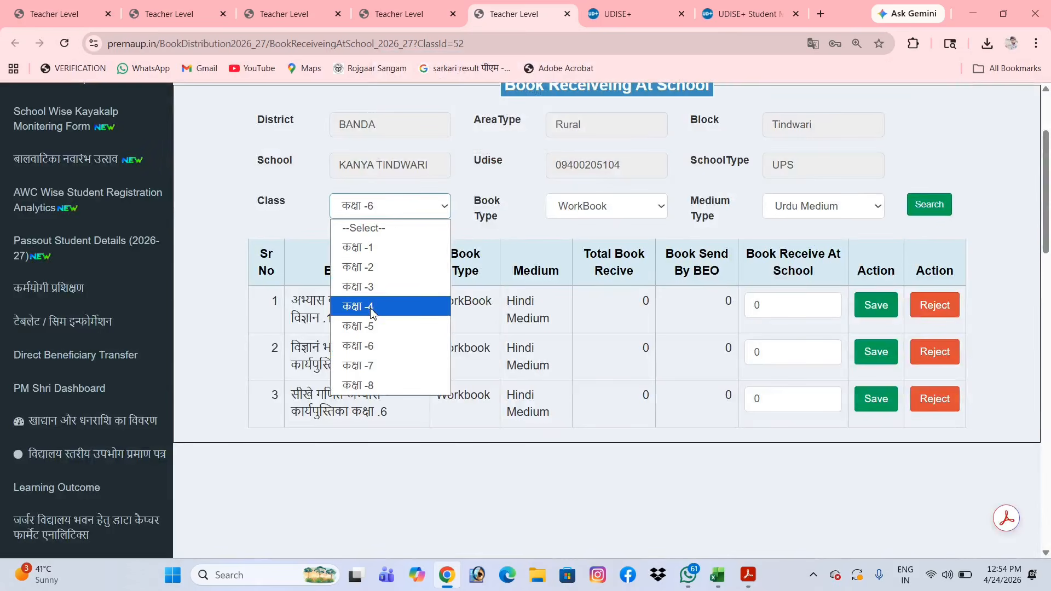
left_click(380, 364)
left_click(582, 211)
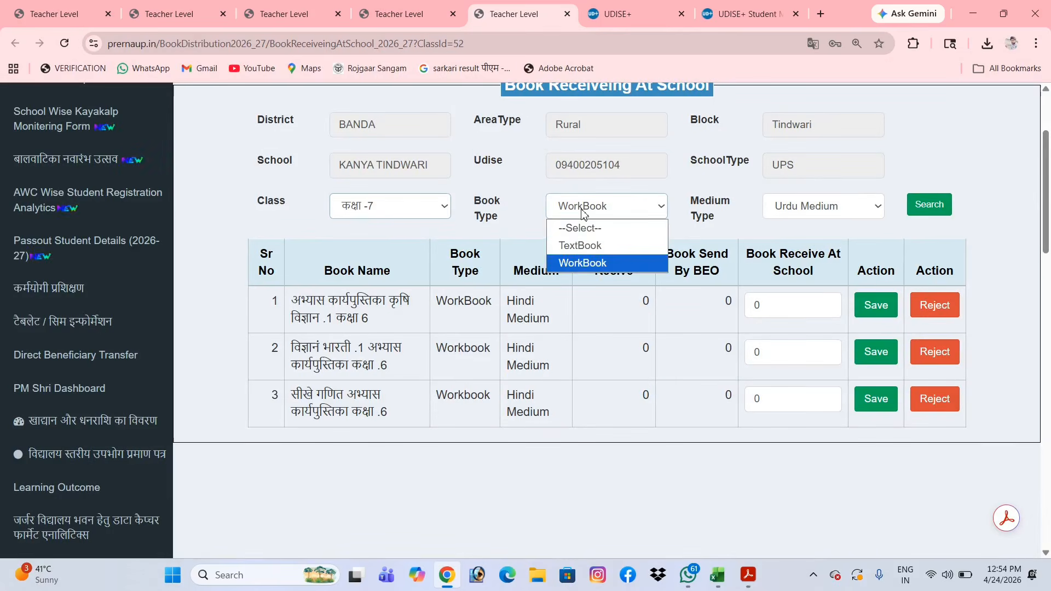
left_click(632, 243)
left_click(795, 219)
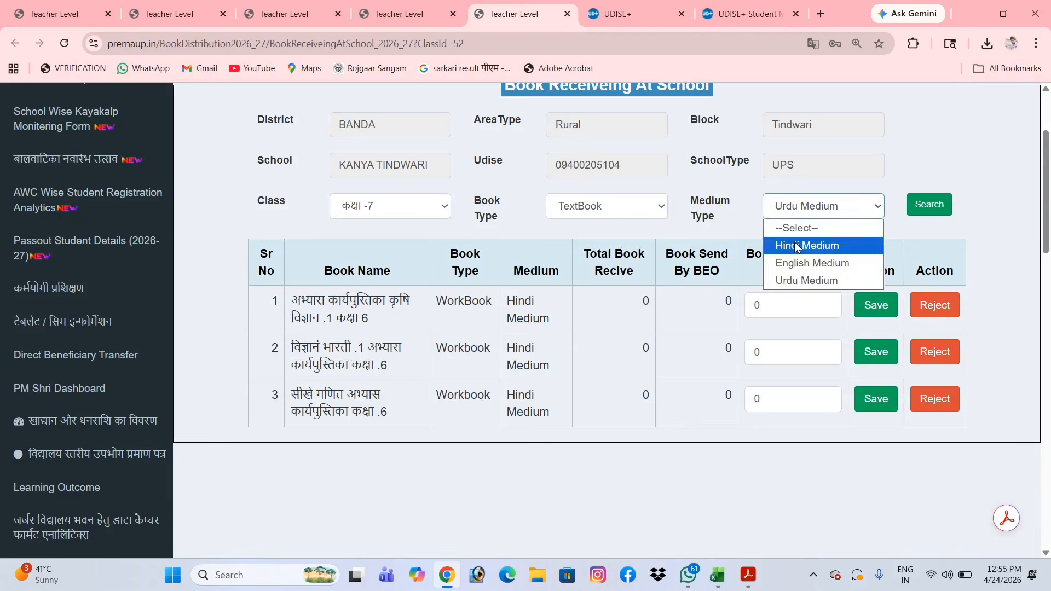
left_click(796, 242)
left_click(913, 205)
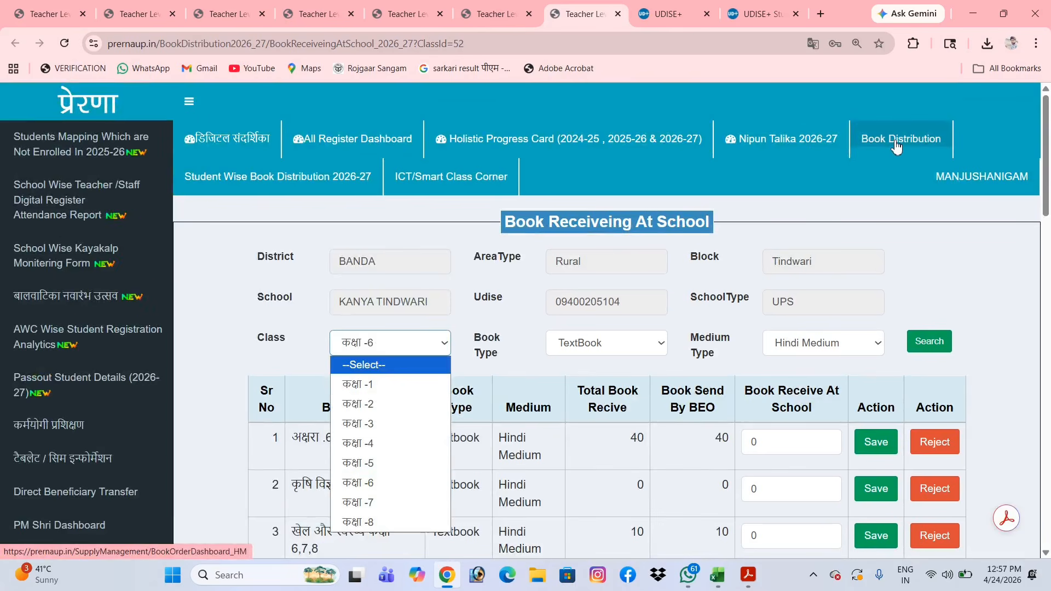
- Open the Session 2026-27 school book receiving dashboard and go to the Class 7 receiving form
left_click(896, 142)
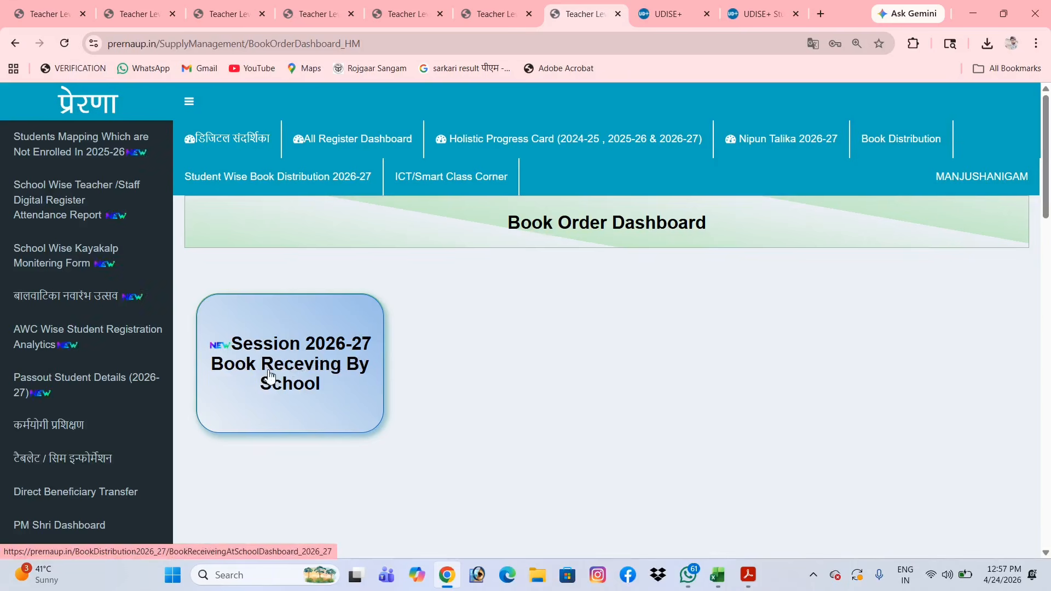
left_click(301, 375)
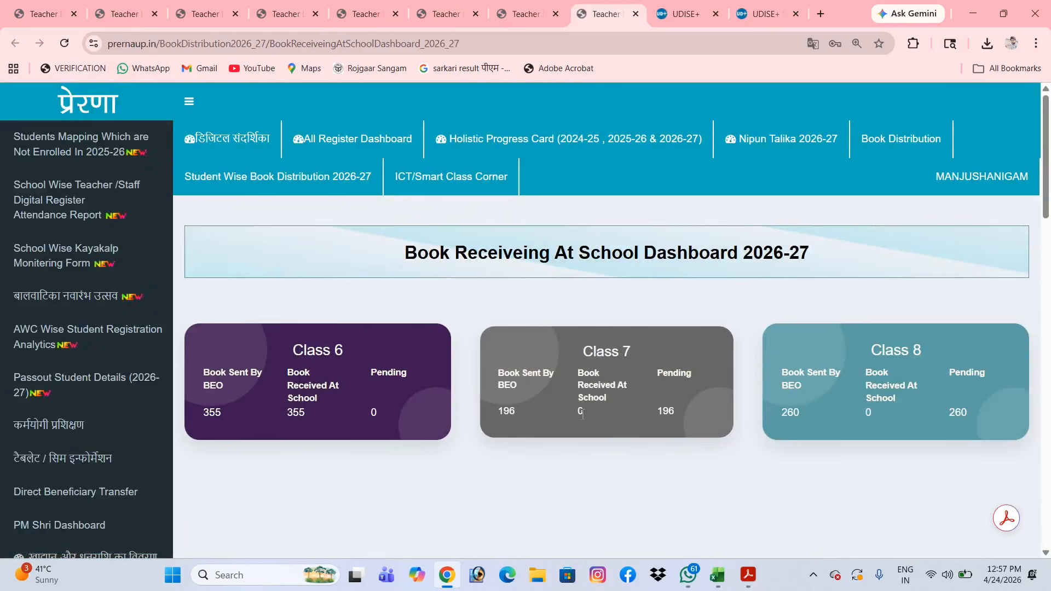
left_click(602, 361)
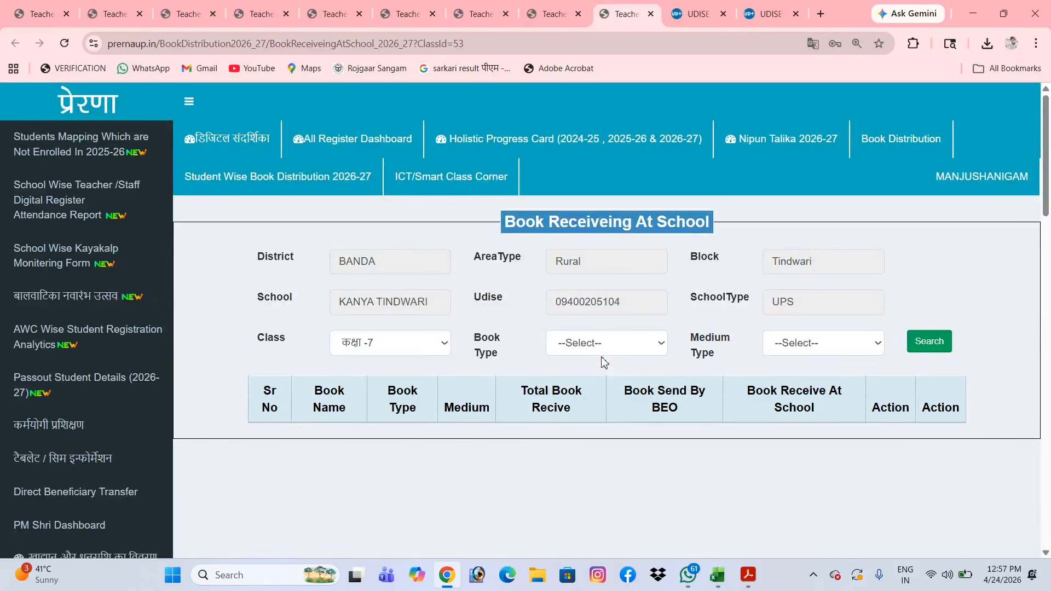
- Load the Class 7 book list with book type TextBook and medium Hindi Medium
left_click(594, 345)
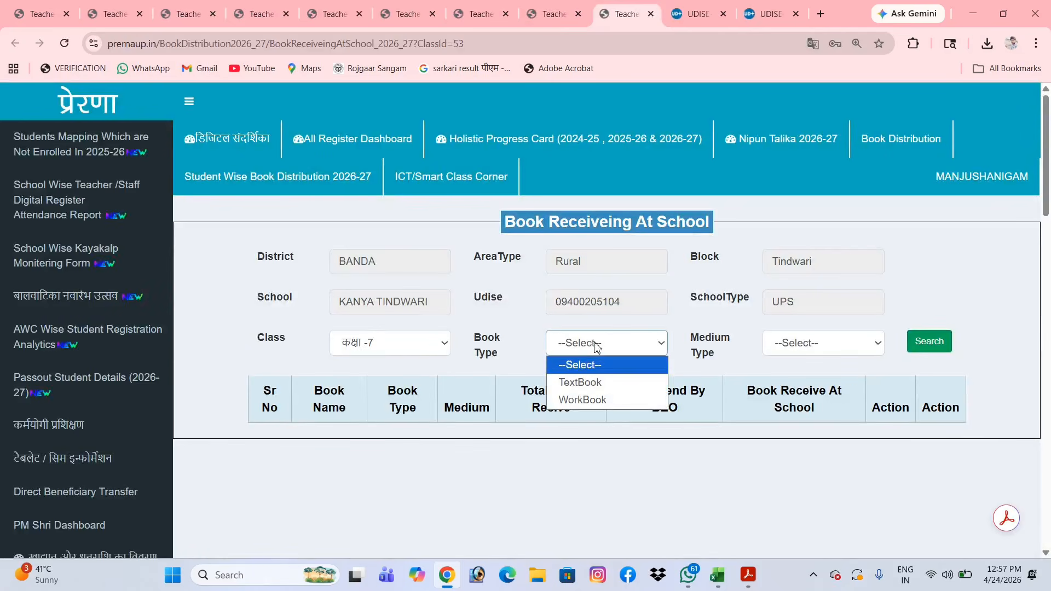
left_click(580, 383)
left_click(795, 350)
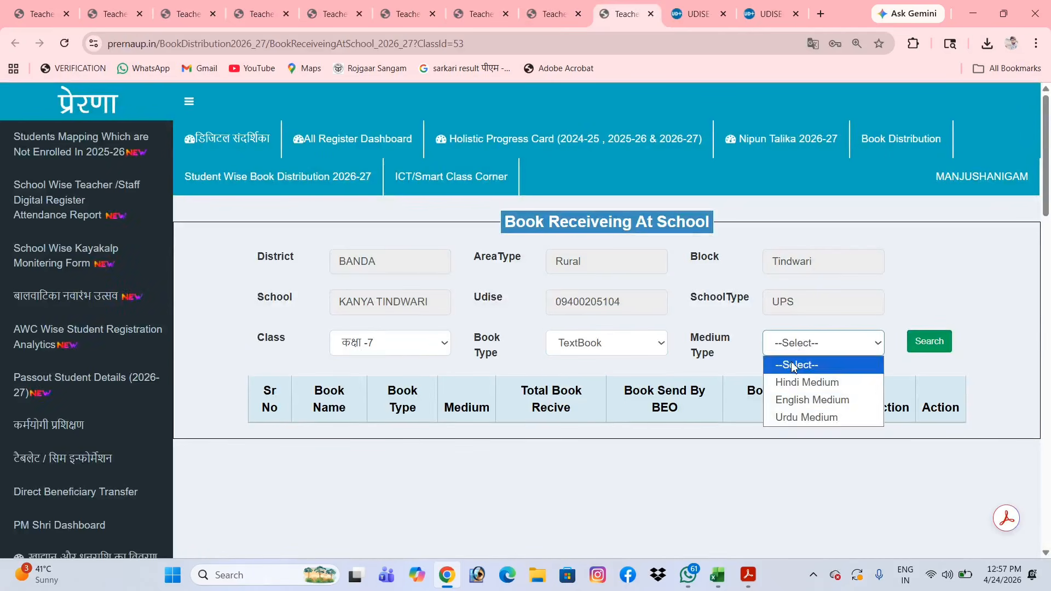
left_click(843, 380)
left_click(926, 346)
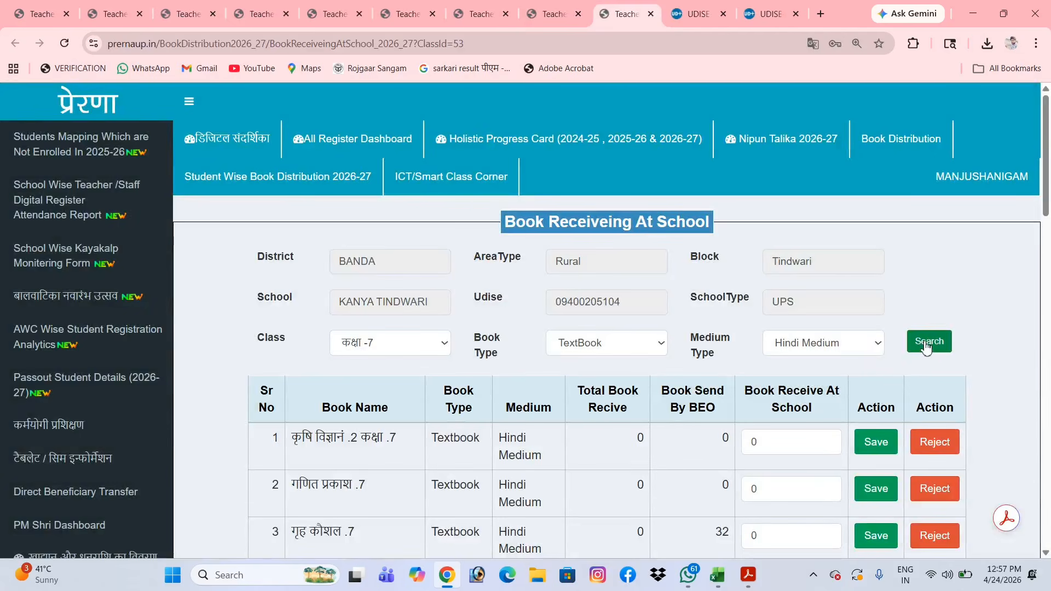
- Save 32 received copies for the Class 7 textbook गृह कौशल .7
scroll(999, 339, "down", 2)
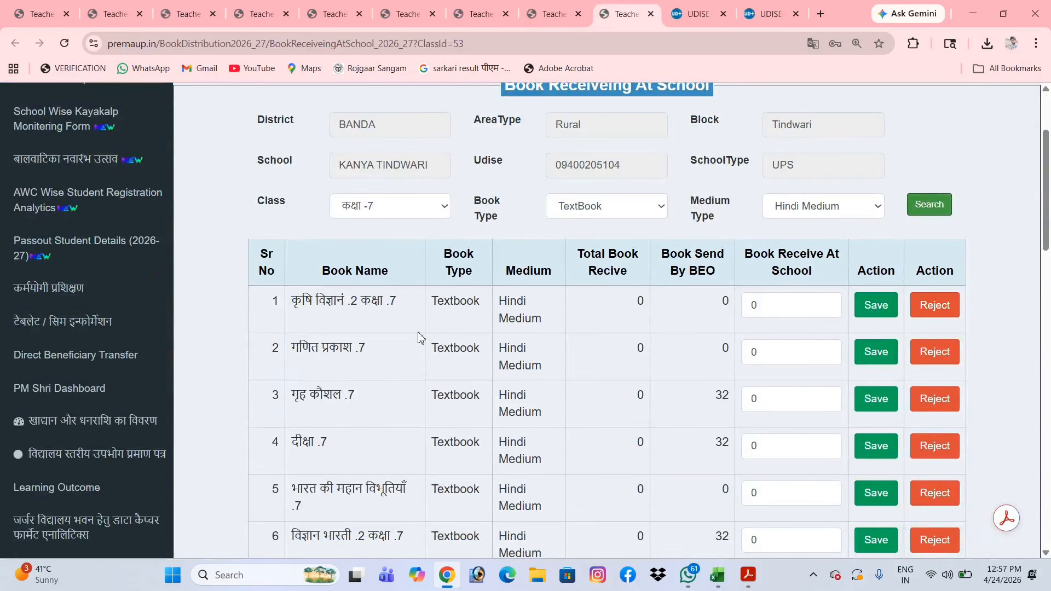
scroll(761, 392, "down", 1)
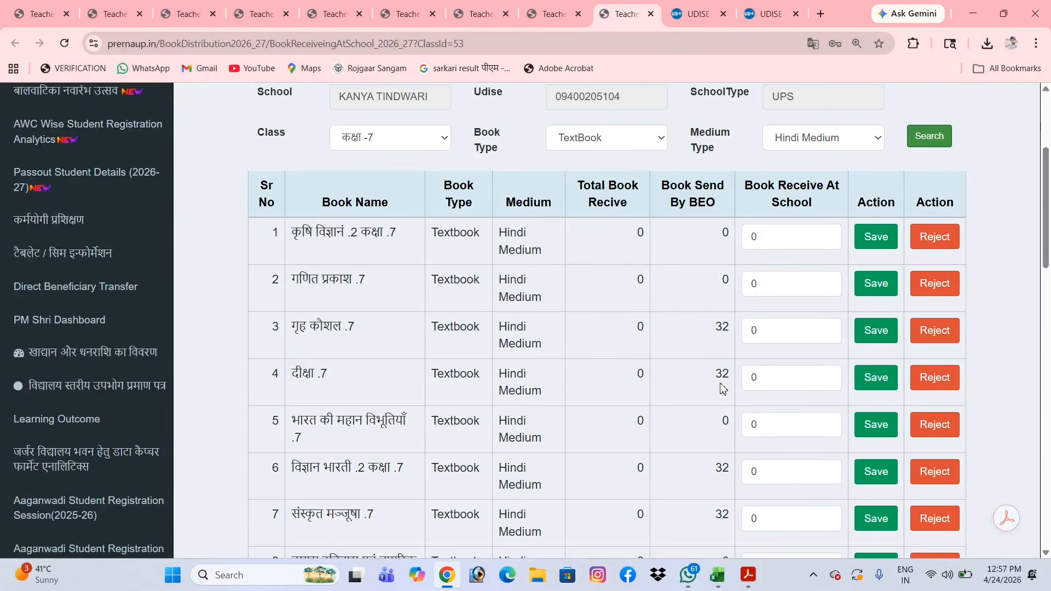
left_click(780, 333)
key("BackSpace")
type("32")
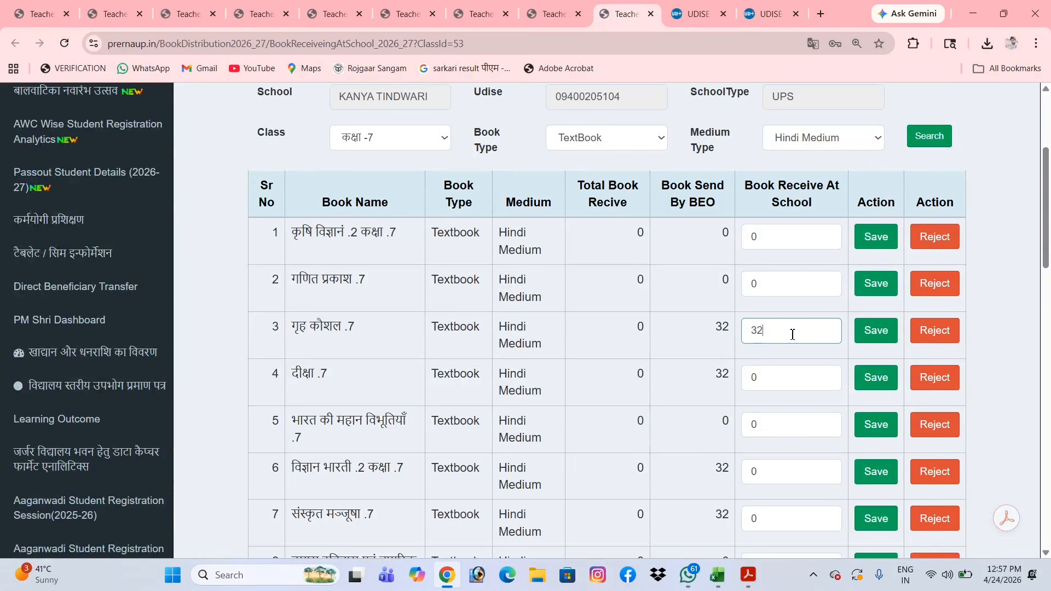
left_click(876, 331)
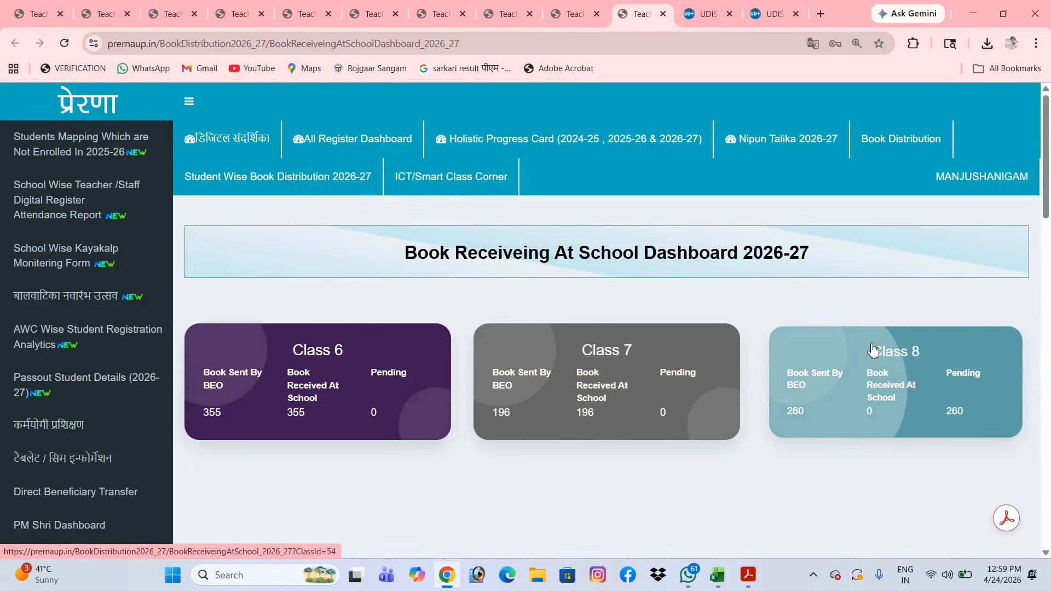
- Open the Class 8 receiving form from the dashboard and load its TextBook list in Hindi Medium
left_click(912, 370)
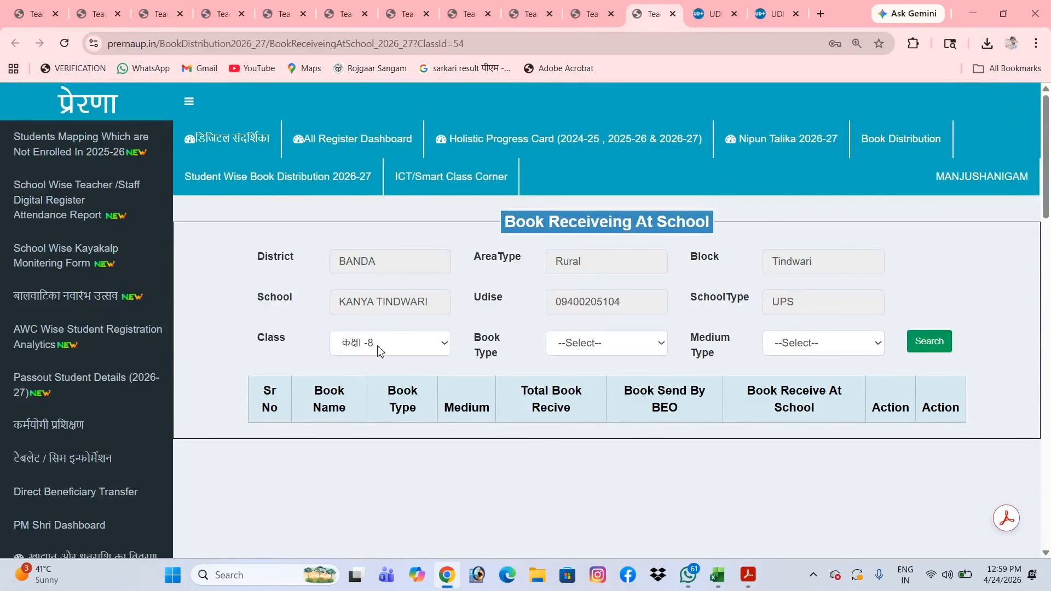
left_click(580, 382)
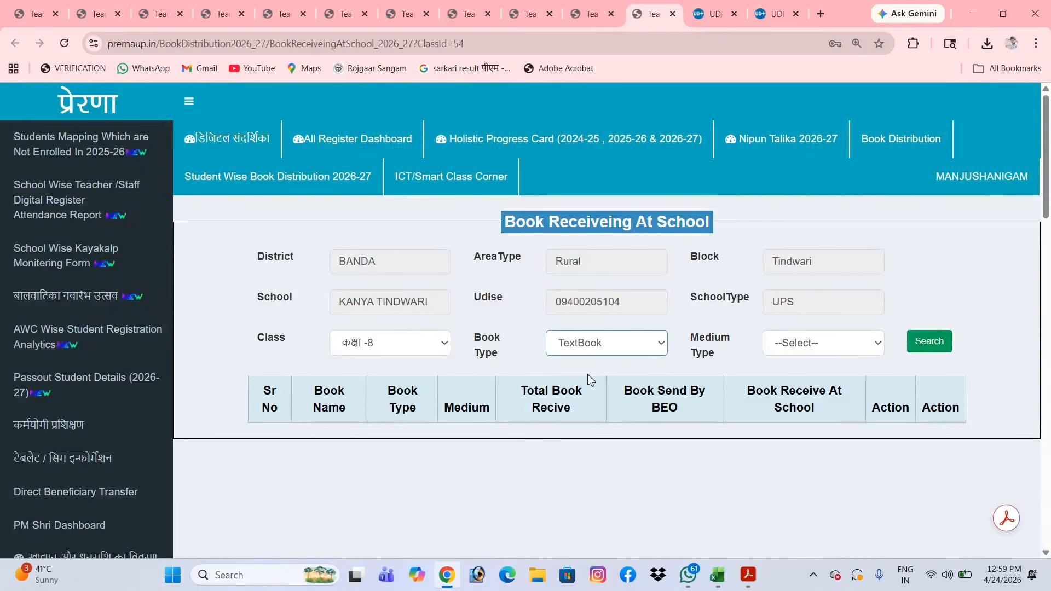
left_click(810, 343)
left_click(792, 386)
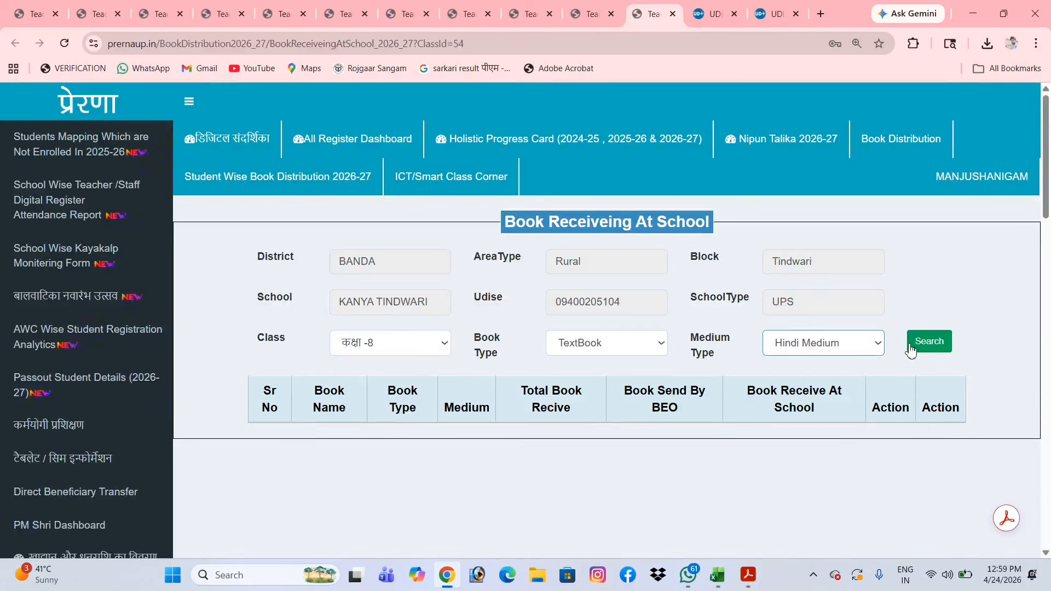
left_click(910, 342)
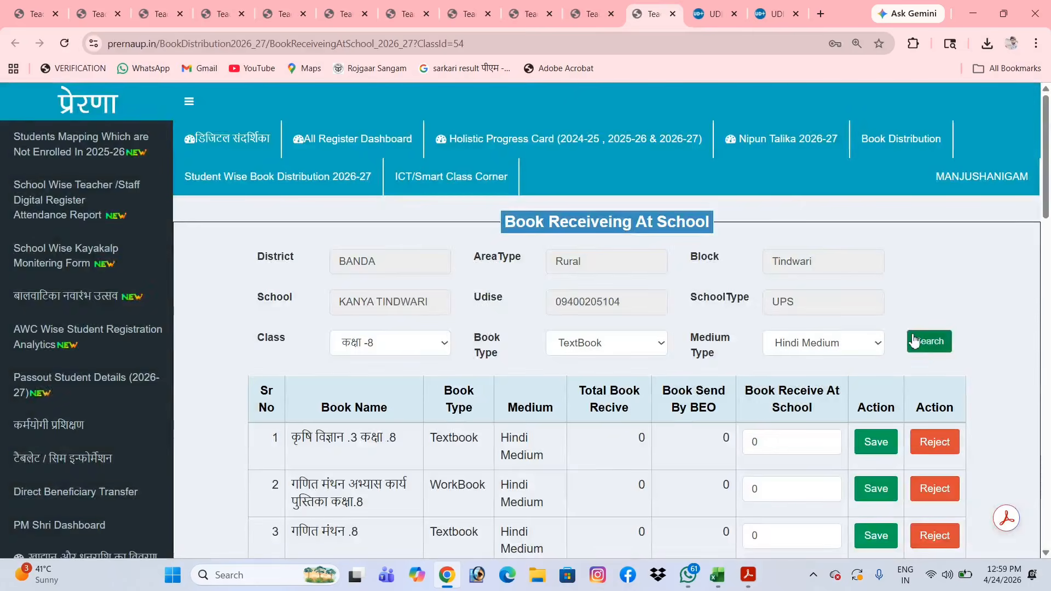
- Save 32 received copies for the Class 8 textbook गृह दर्शिका .8
scroll(876, 329, "down", 4)
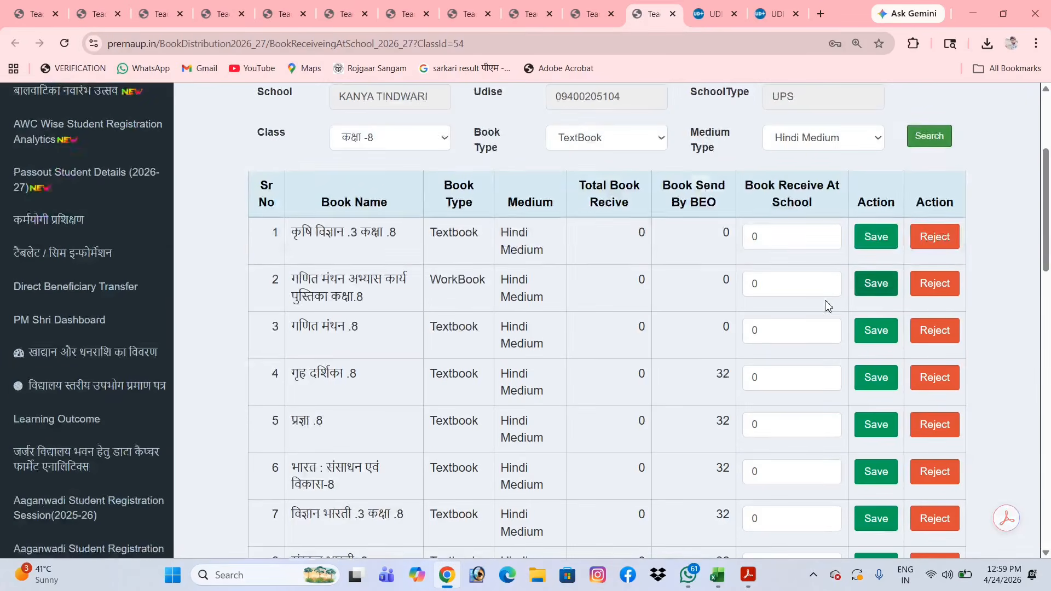
left_click(772, 377)
key("BackSpace")
type("32")
left_click(864, 386)
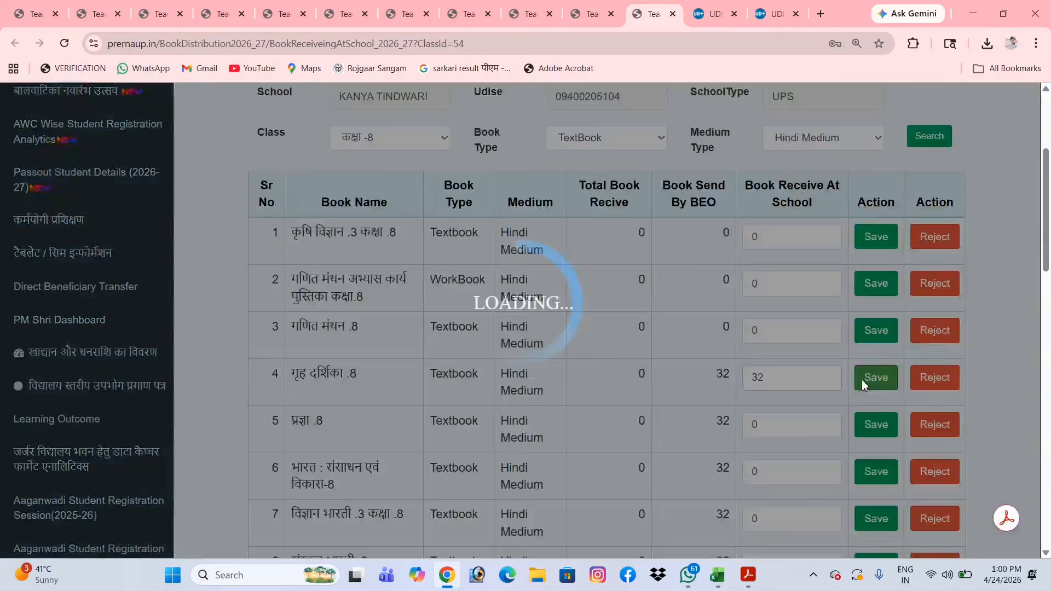
left_click(642, 130)
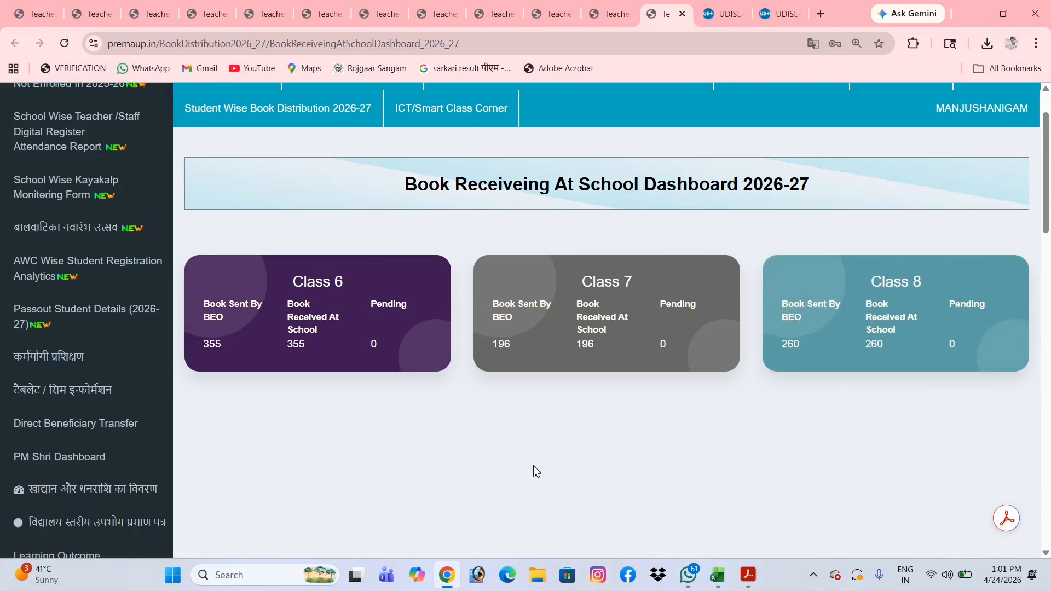
- Open the student-wise book distribution list for 2026-27 and bring up the first student's Book Distribution form
scroll(536, 472, "up", 2)
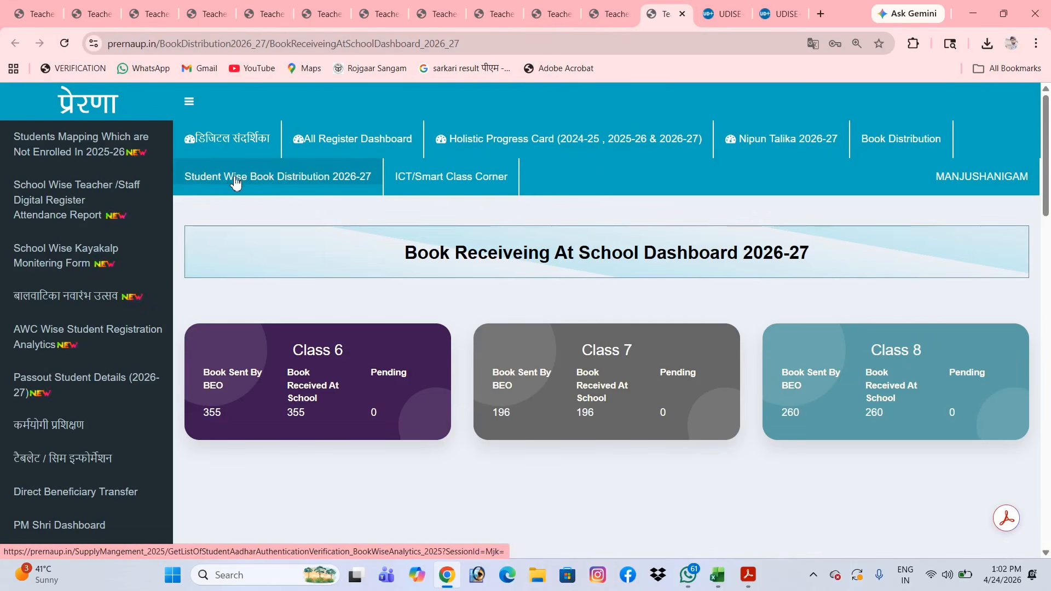
left_click(279, 183)
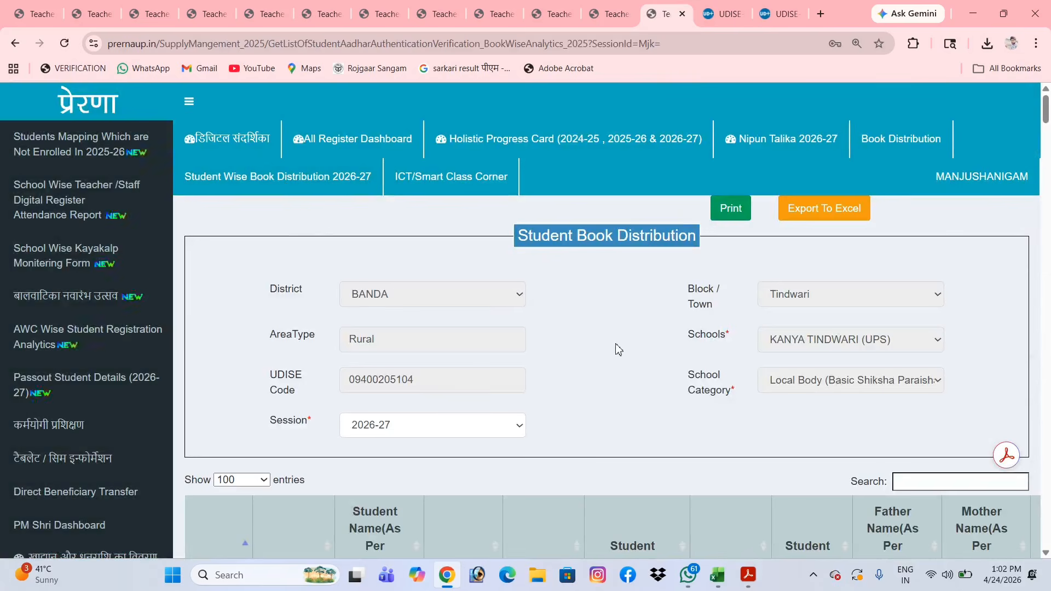
scroll(618, 348, "down", 5)
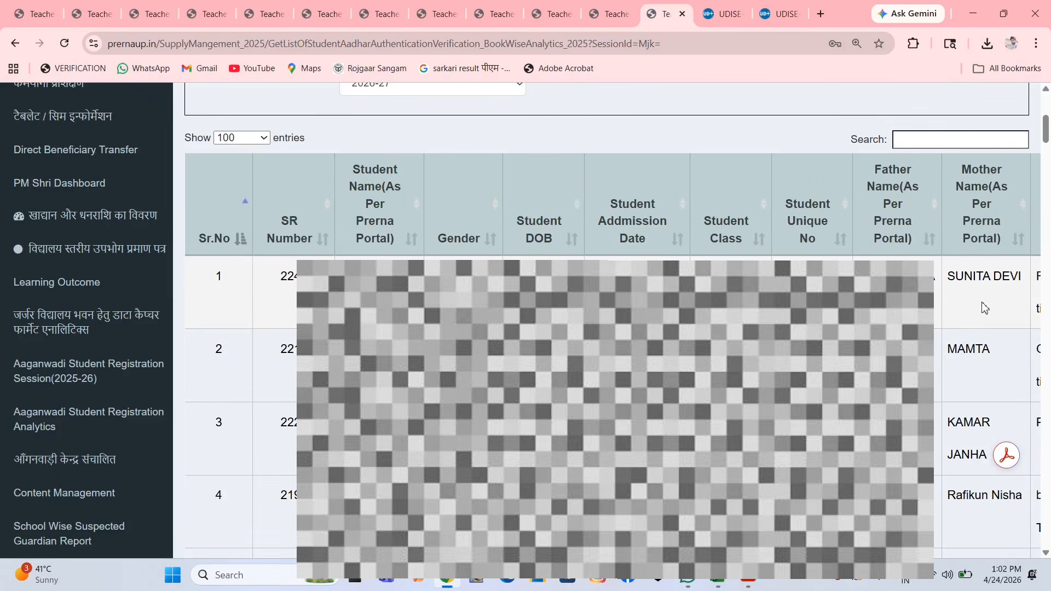
scroll(984, 308, "right", 10)
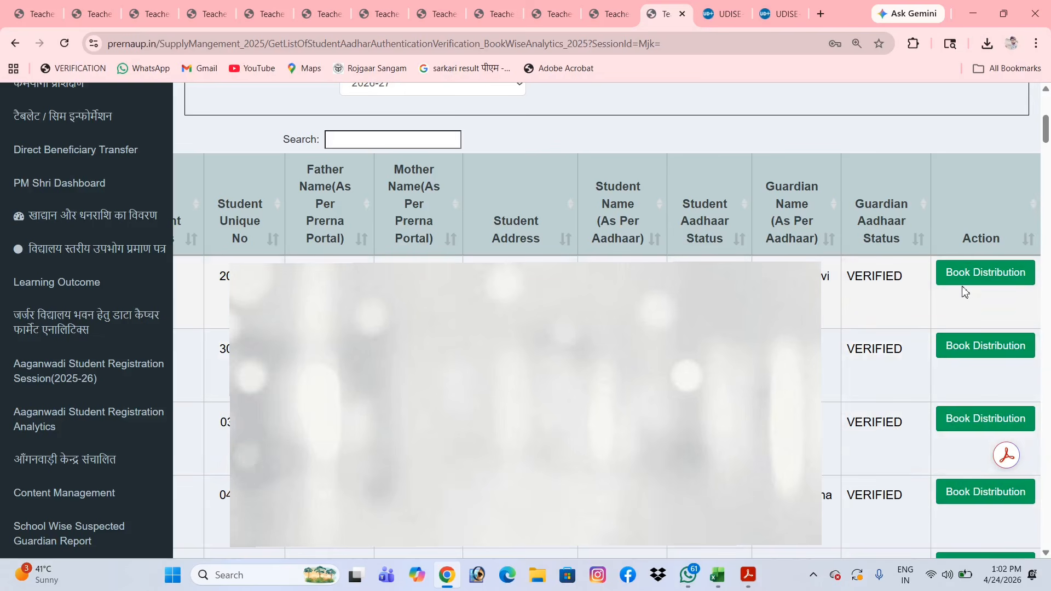
left_click(990, 278)
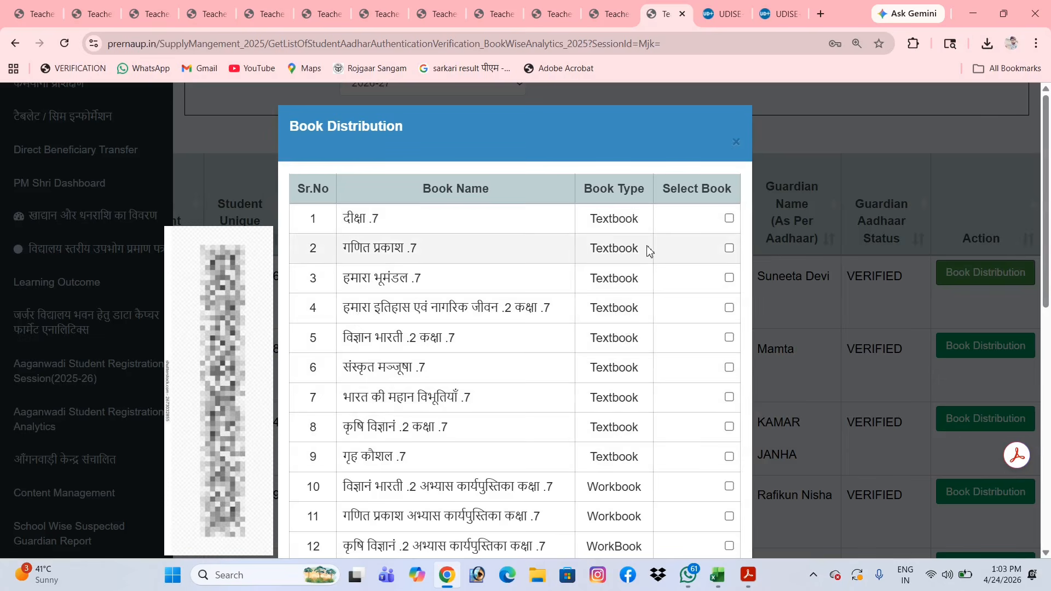
- Select दीक्षा, हमारा भूमंडल, विज्ञान भारती .2, संस्कृत मञ्जूषा, भारत की महान विभूतियाँ and गृह कौशल as the student's Class 7 textbooks
left_click(730, 219)
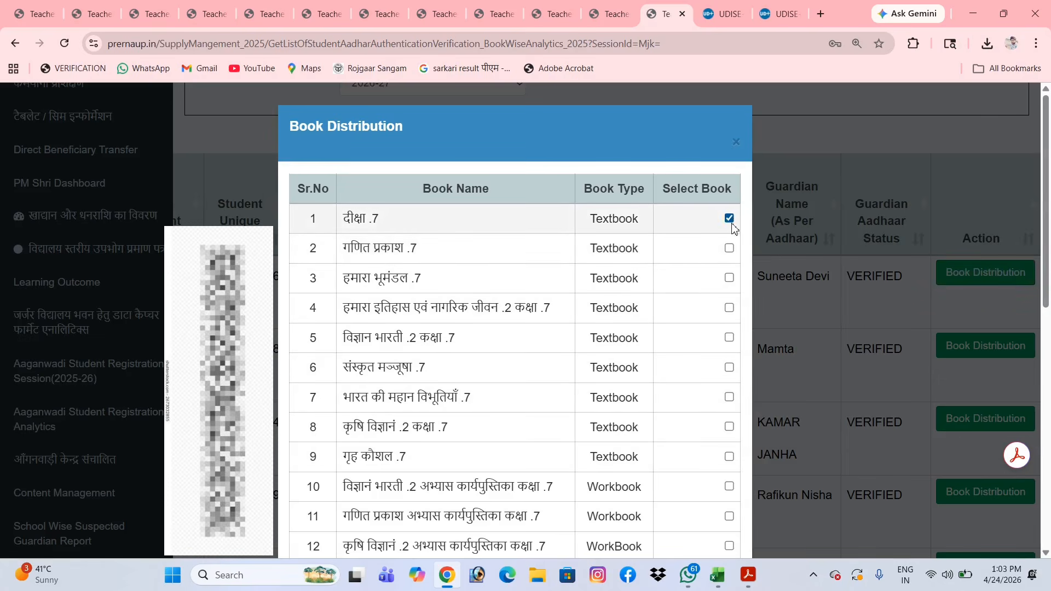
left_click(729, 279)
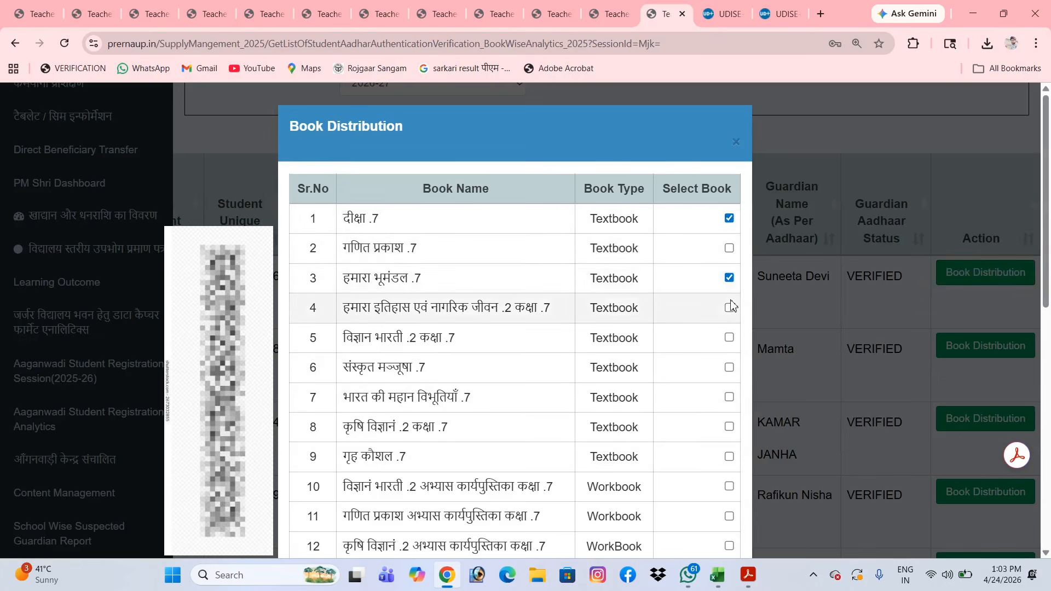
left_click(729, 336)
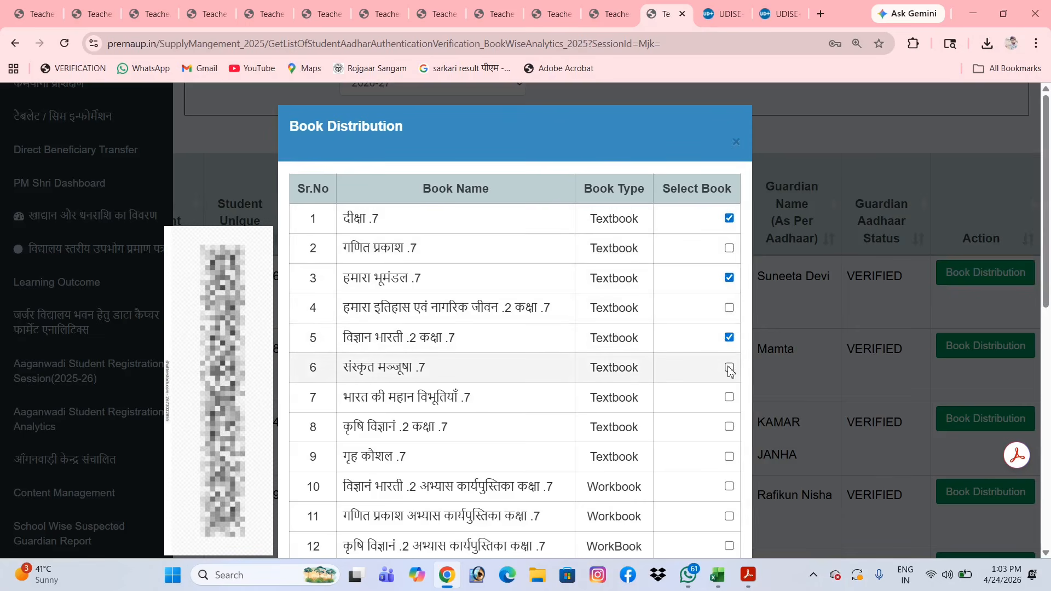
left_click(729, 368)
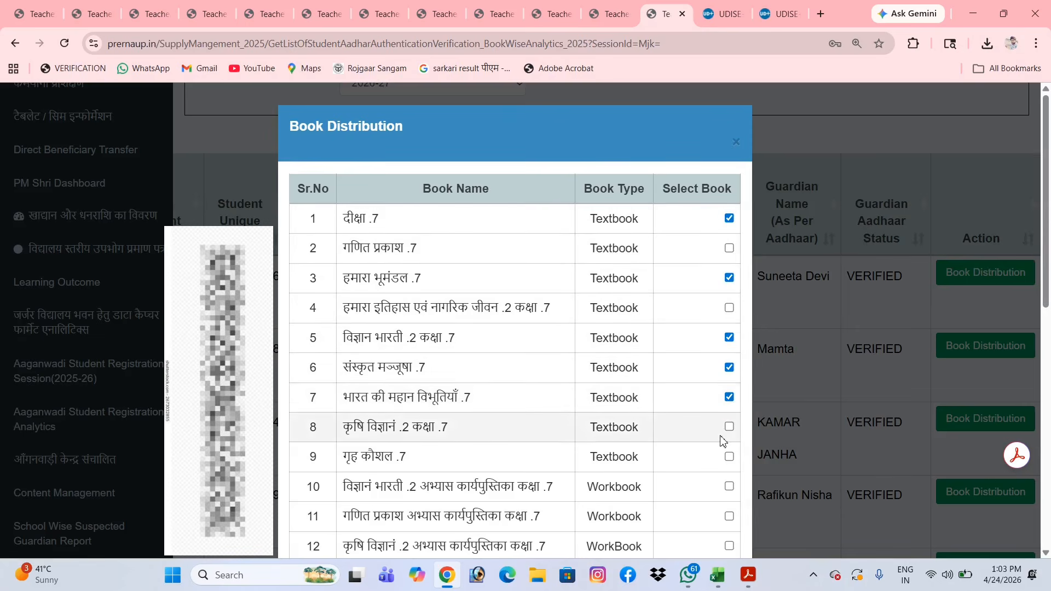
scroll(725, 435, "down", 1)
left_click(729, 389)
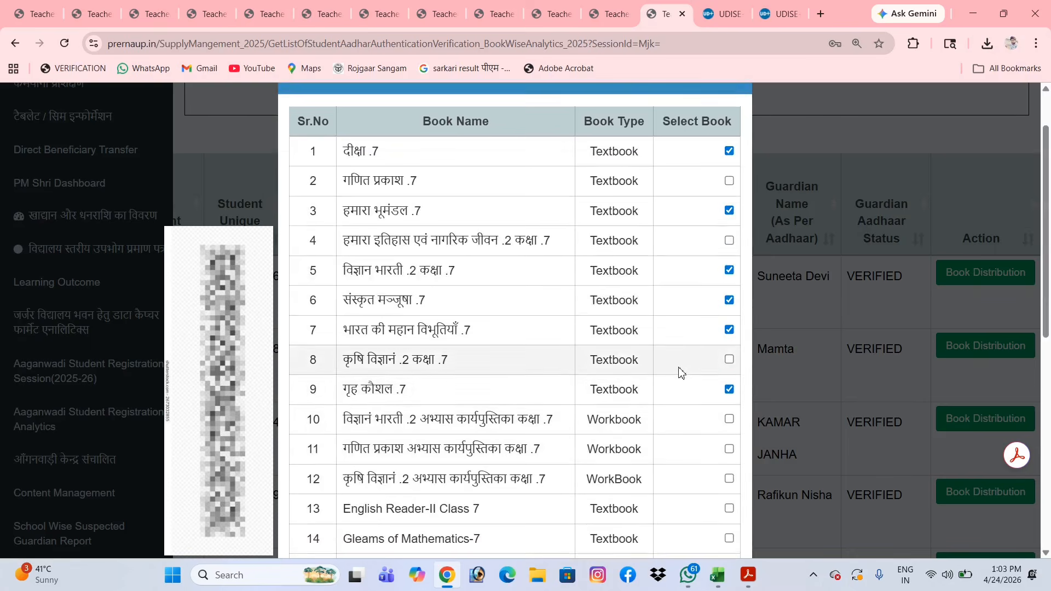
scroll(671, 334, "up", 1)
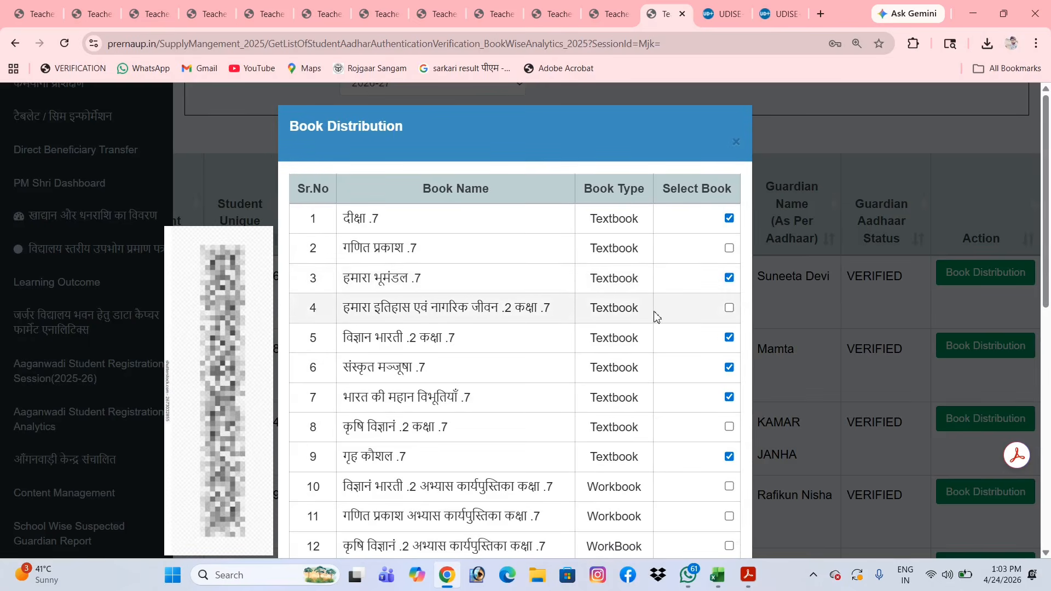
- Save the first student's Class 7 book selection in the Book Distribution form
scroll(656, 316, "down", 10)
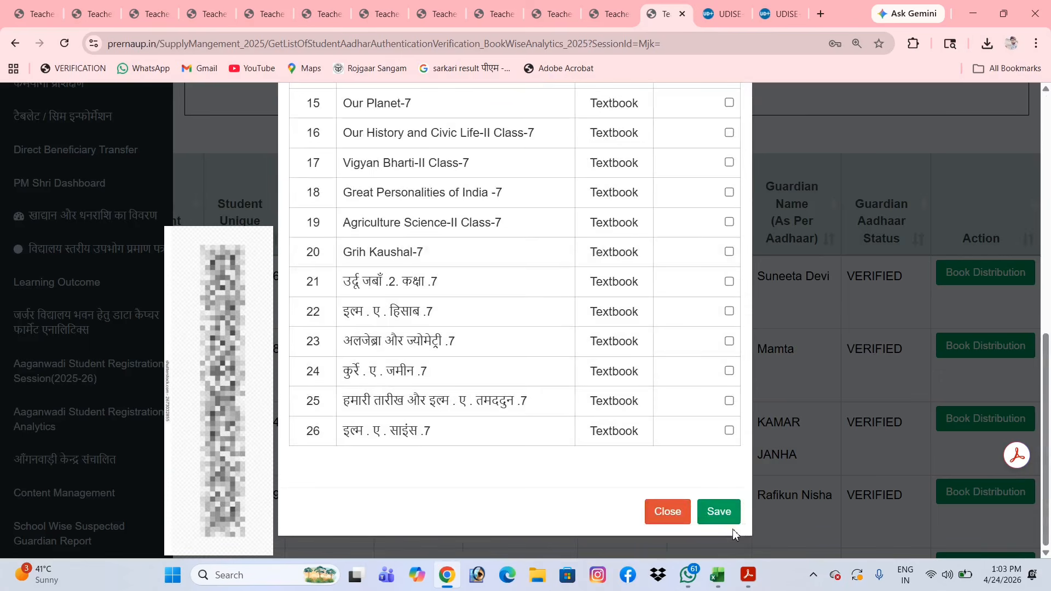
left_click(711, 518)
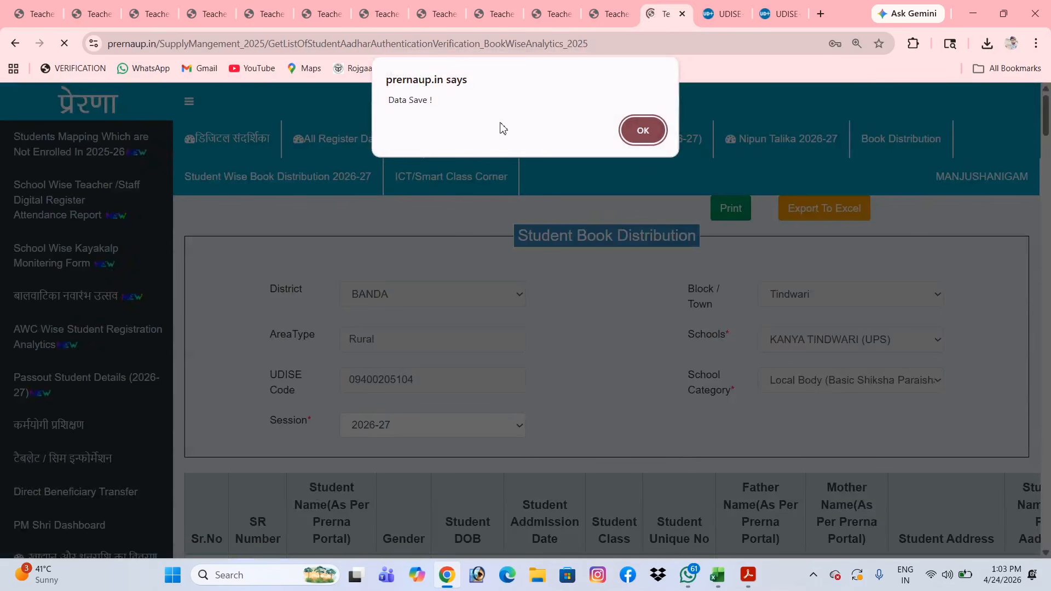
left_click(643, 131)
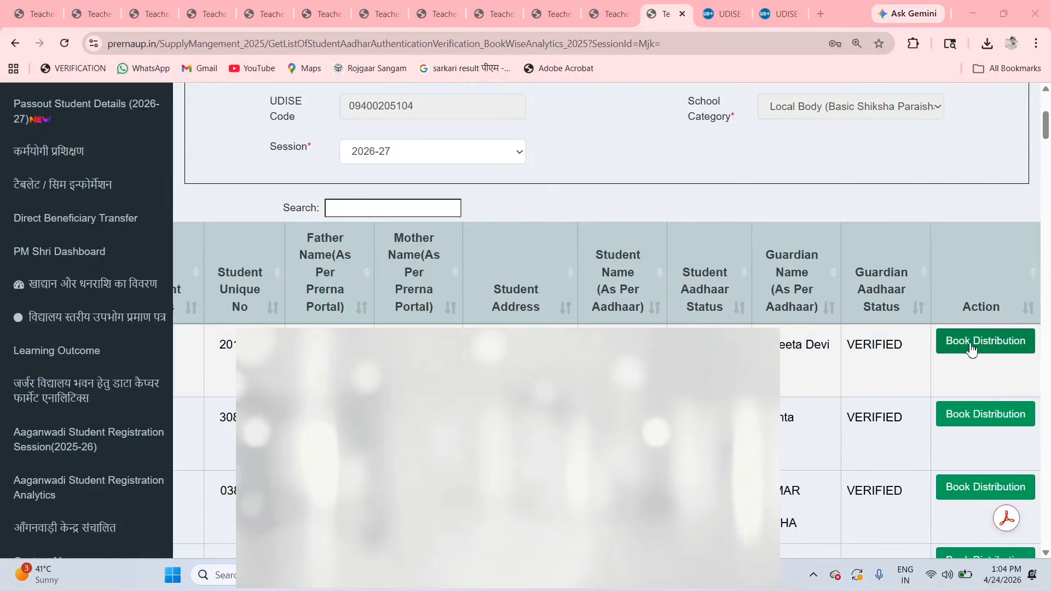
- Reopen the first student's Book Distribution form to check the saved book selection, and close it without saving
left_click(972, 342)
left_click(729, 248)
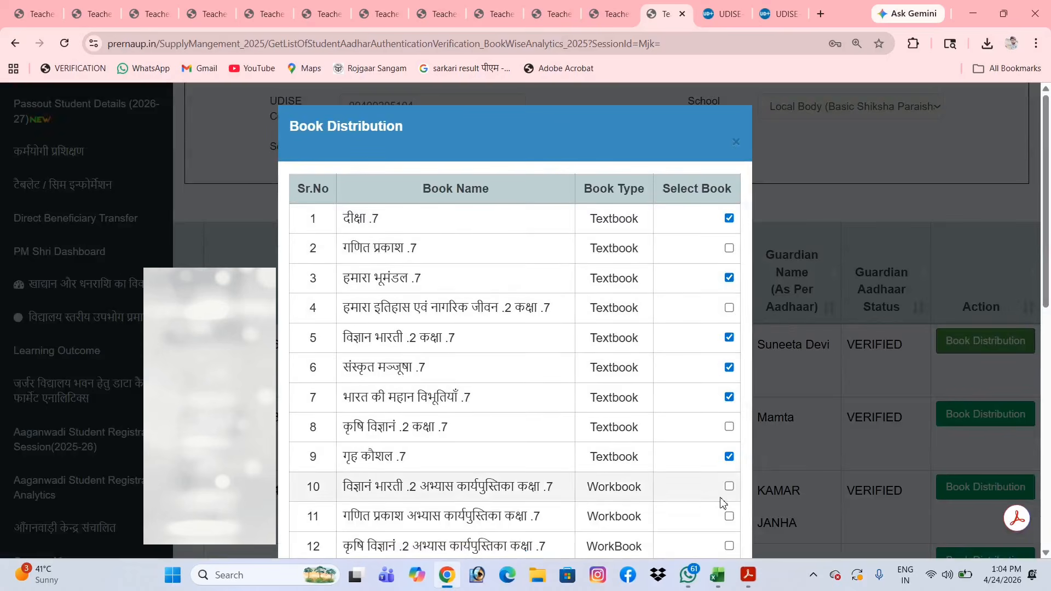
left_click(736, 144)
- Save दीक्षा, हमारा भूमंडल, हमारा इतिहास एवं नागरिक जीवन, विज्ञान भारती .2, संस्कृत मञ्जूषा, भारत की महान विभूतियाँ and गृह कौशल for the second student
left_click(1002, 415)
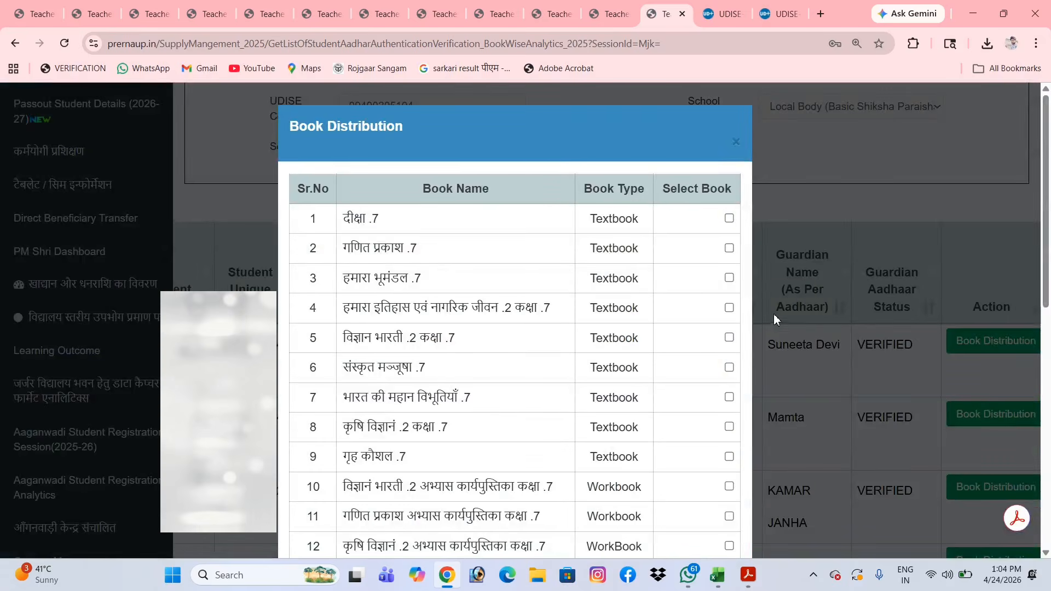
left_click(729, 218)
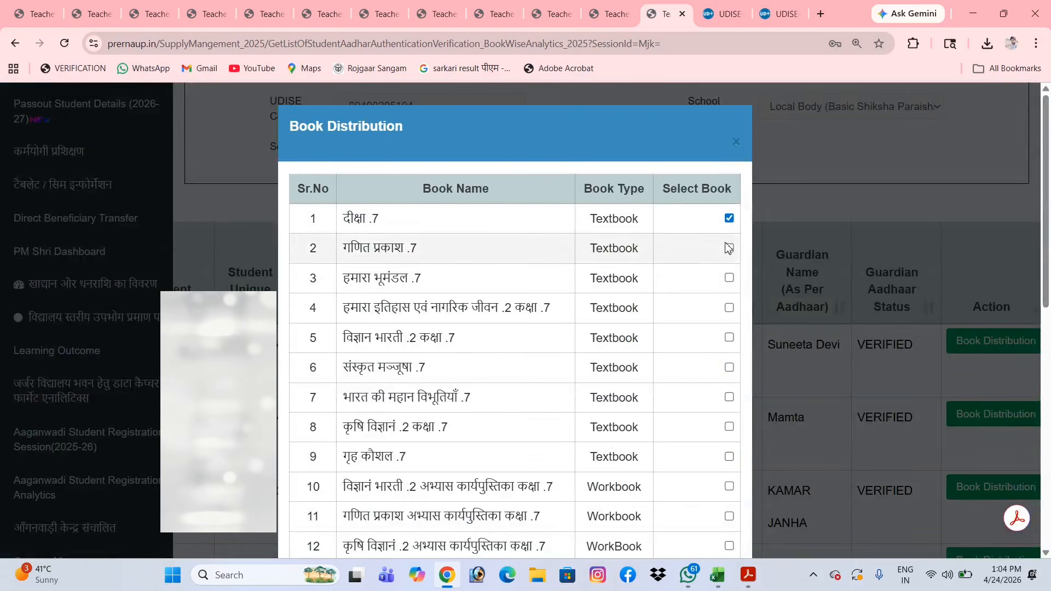
left_click(729, 277)
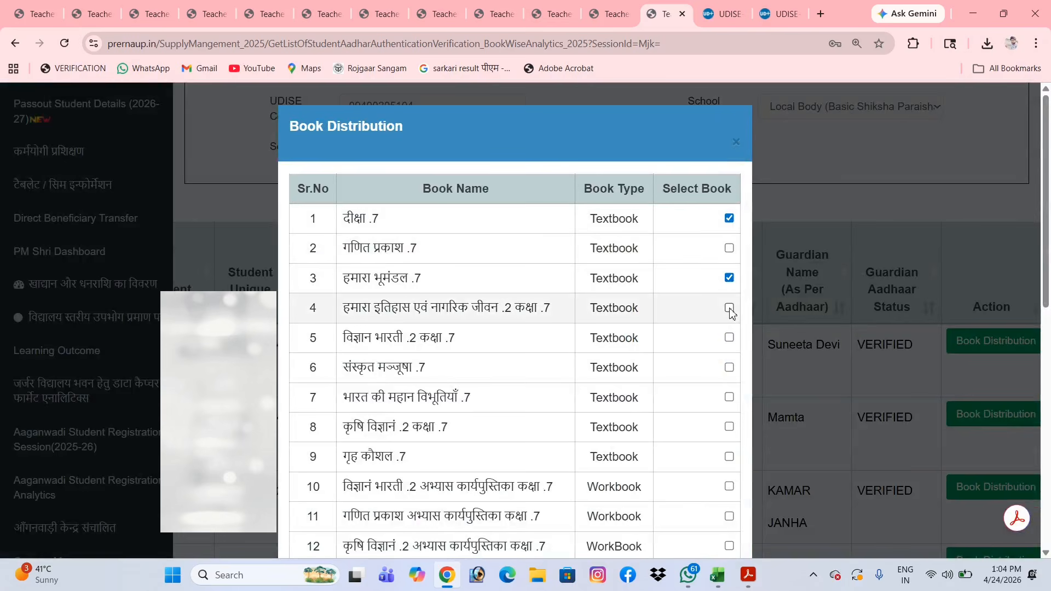
left_click(729, 337)
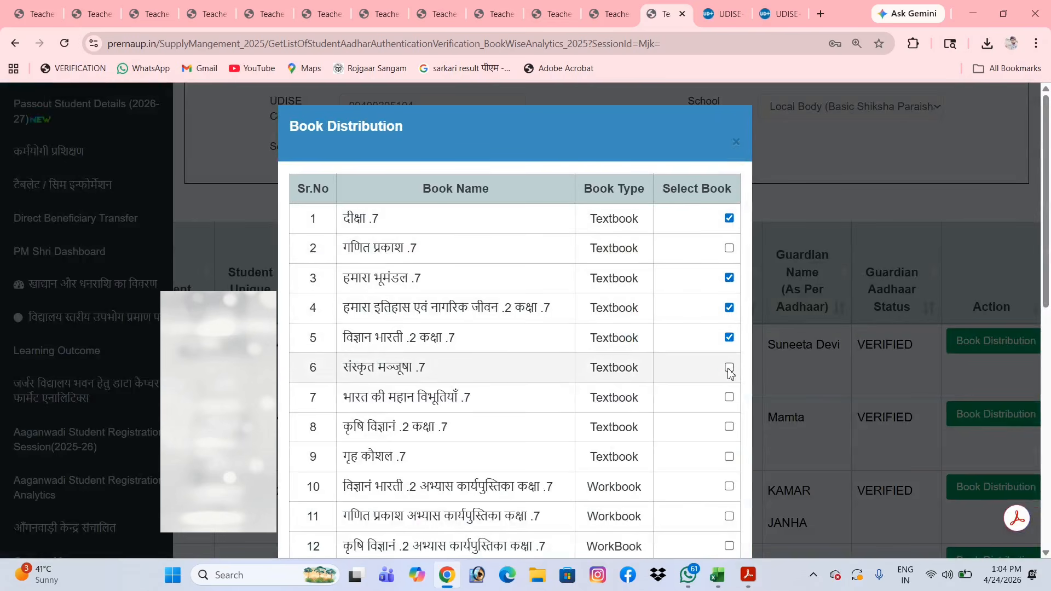
left_click(729, 367)
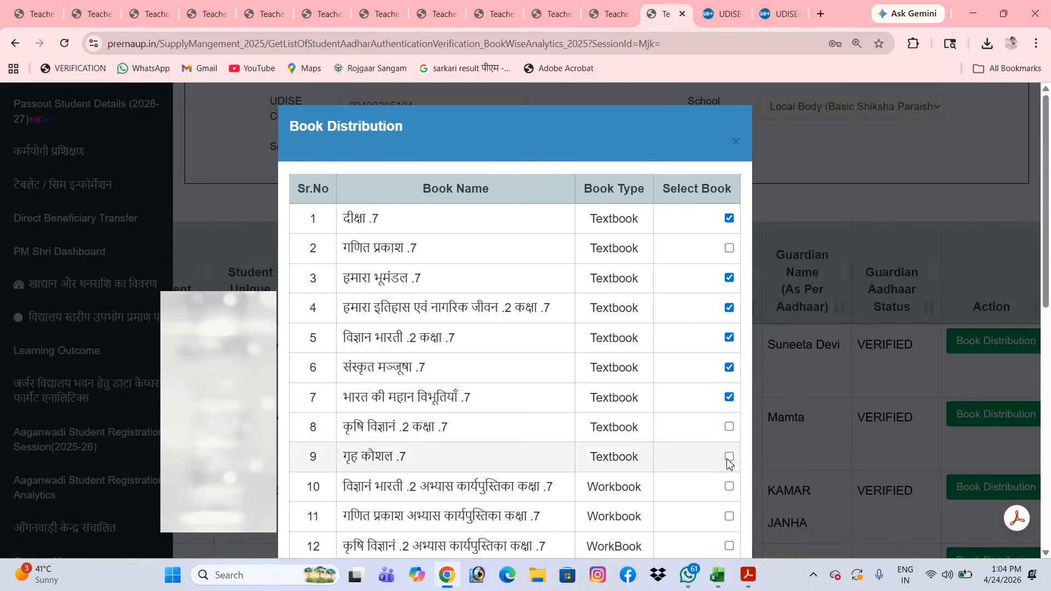
scroll(665, 411, "down", 10)
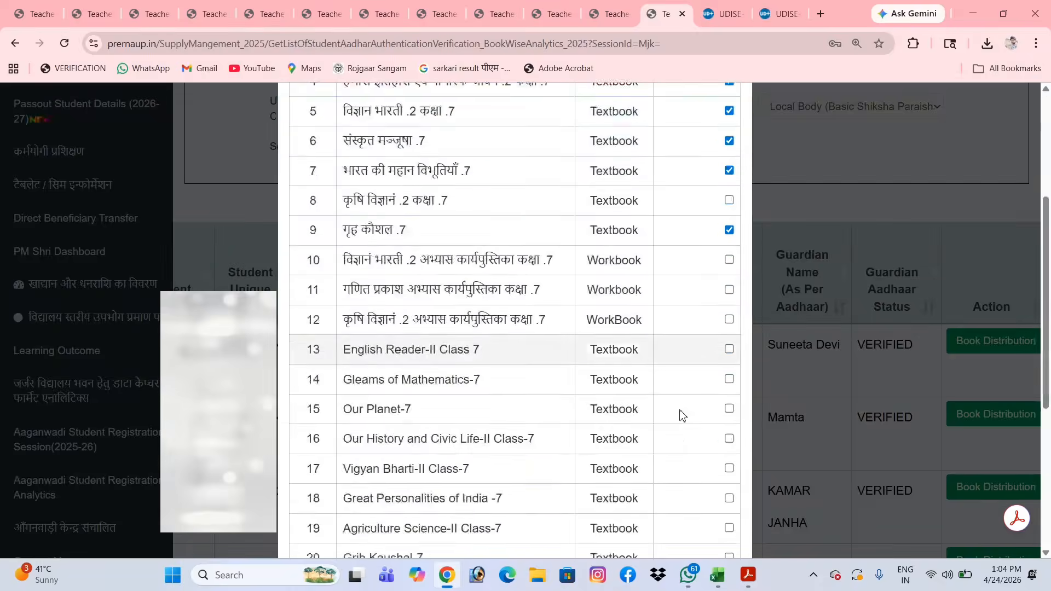
left_click(710, 514)
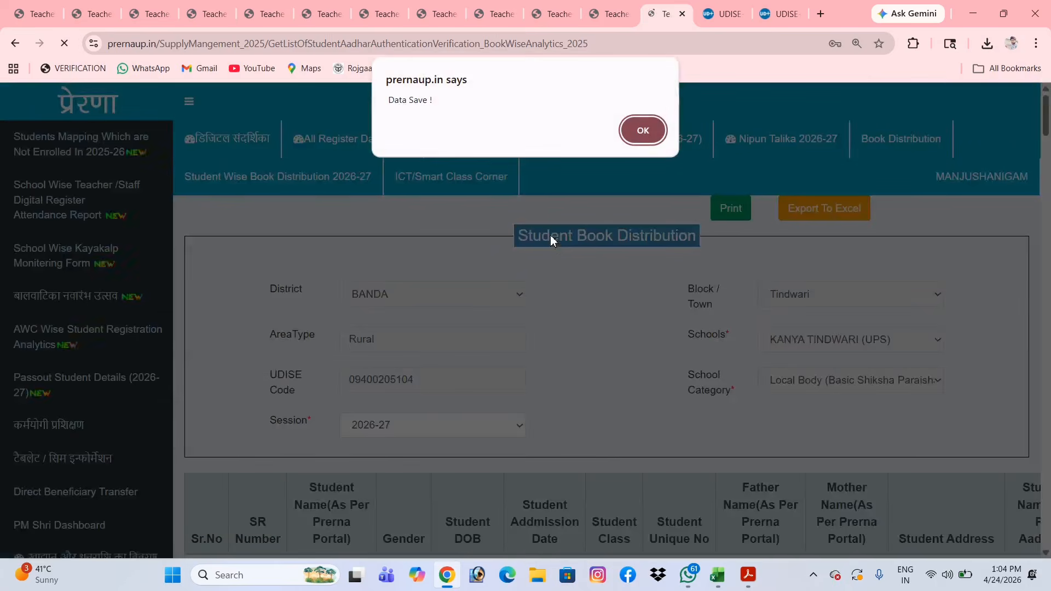
left_click(647, 141)
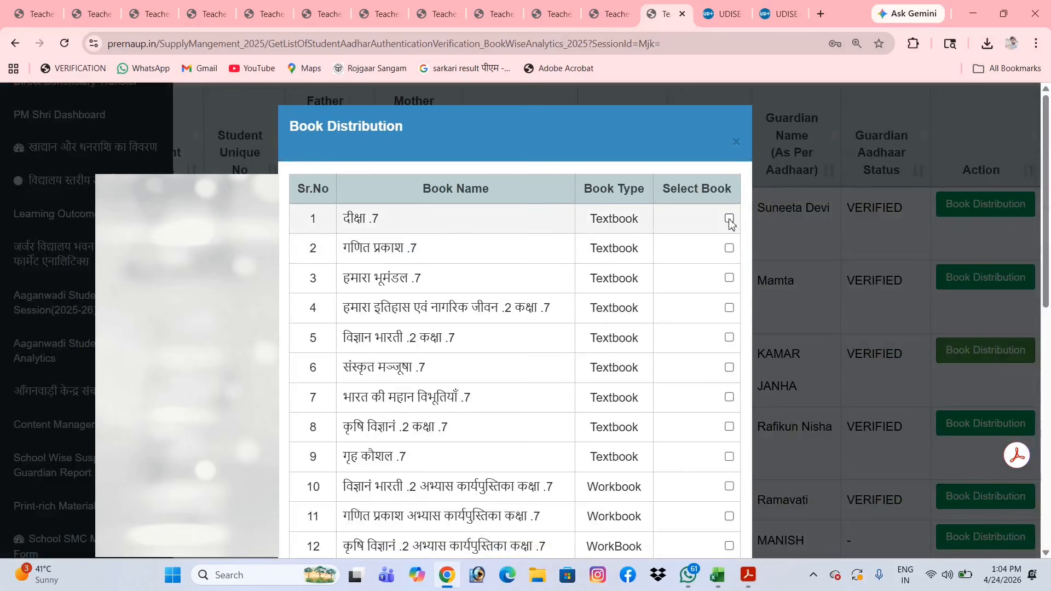
- Save the first seven Class 7 textbooks, दीक्षा through भारत की महान विभूतियाँ, plus गृह कौशल as distributed to the third student
left_click(729, 219)
left_click(729, 277)
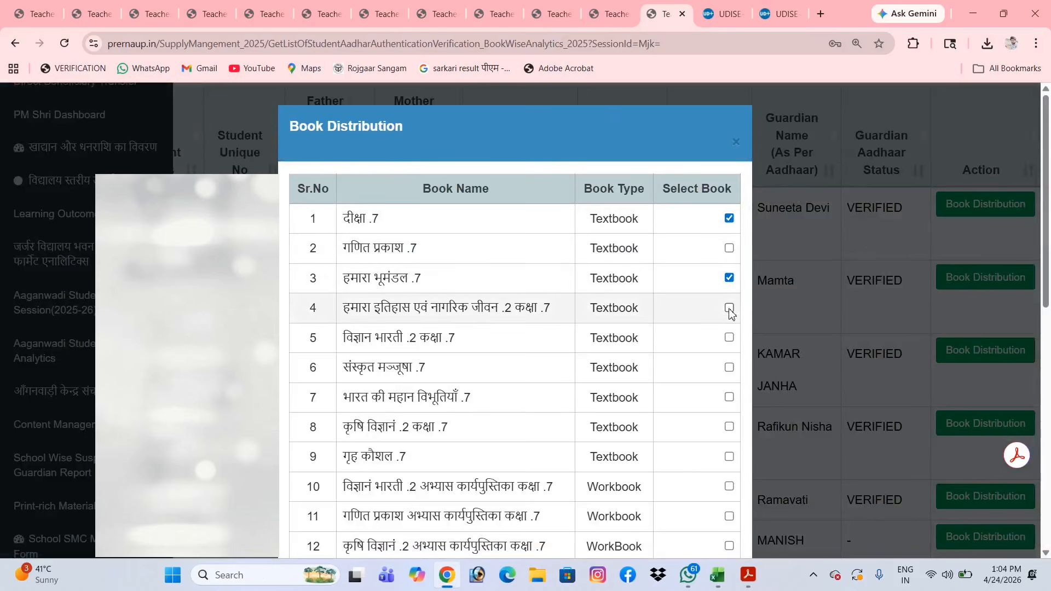
left_click(729, 309)
left_click(729, 368)
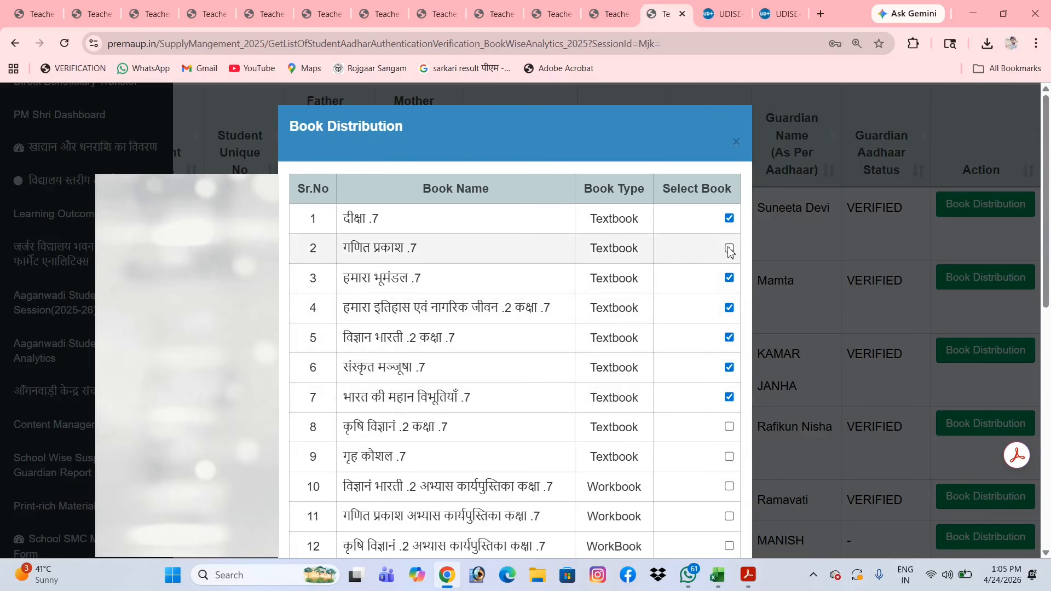
scroll(708, 426, "down", 2)
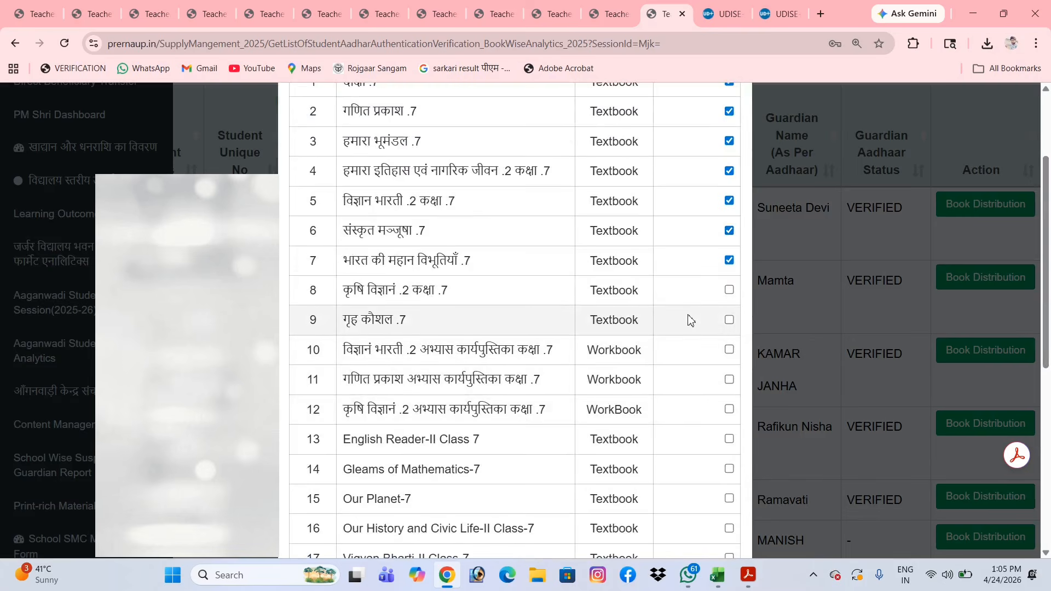
left_click(728, 320)
scroll(691, 448, "down", 4)
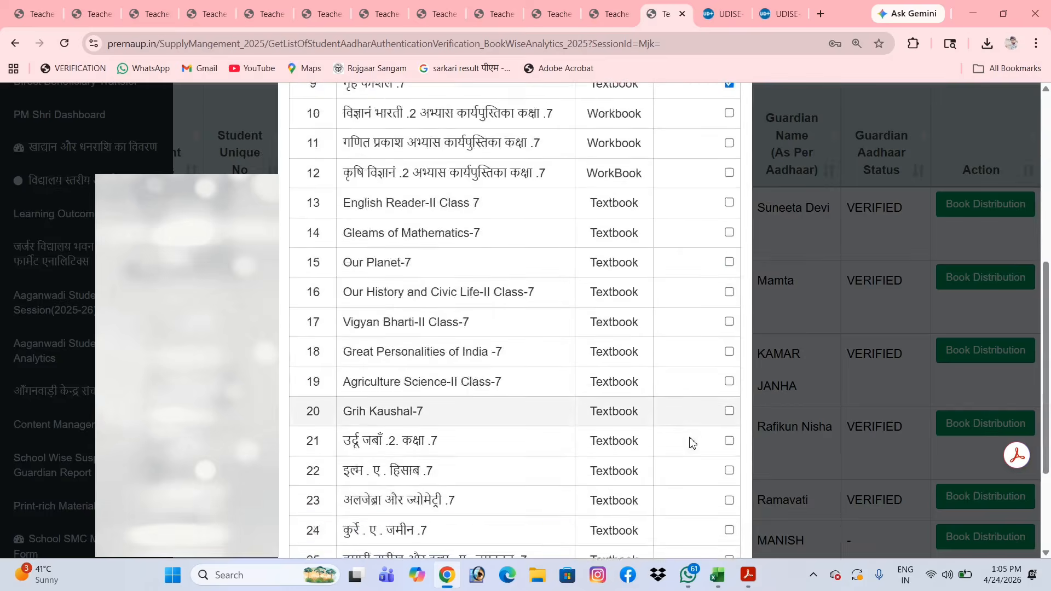
scroll(691, 442, "down", 3)
left_click(714, 517)
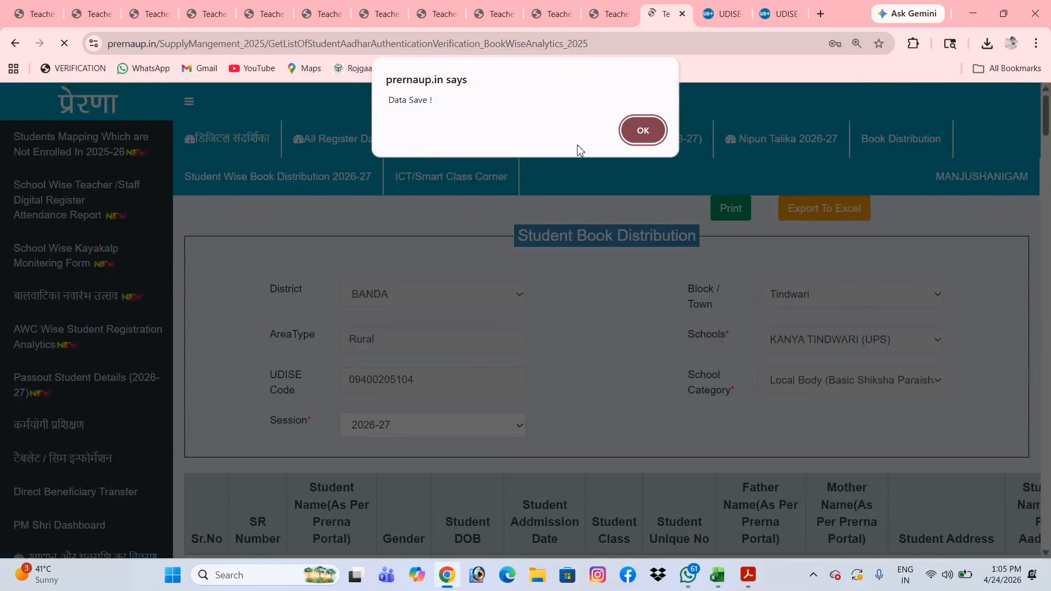
left_click(646, 127)
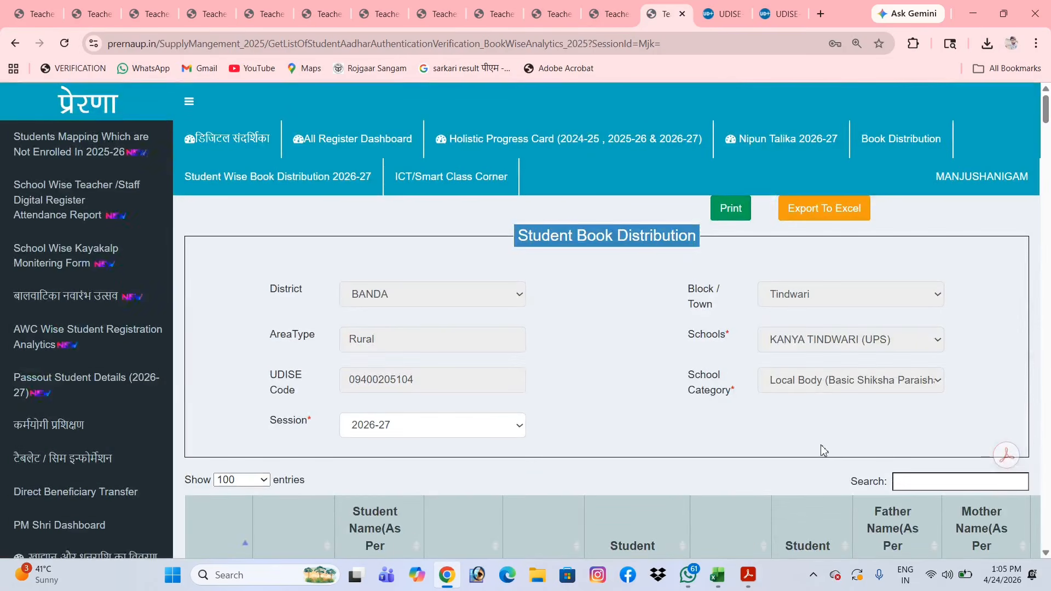